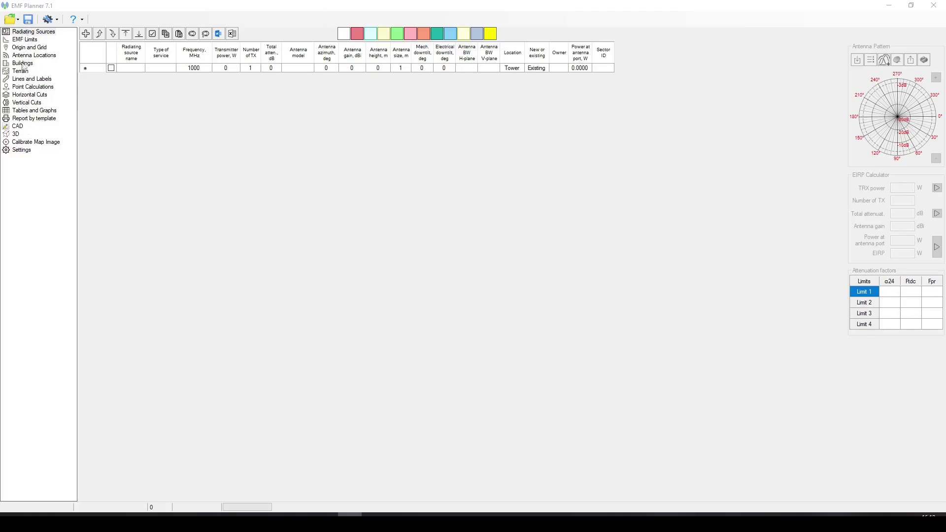
- Review the Settings page, then go back to the Radiating Sources table to add SECT_01
click(24, 150)
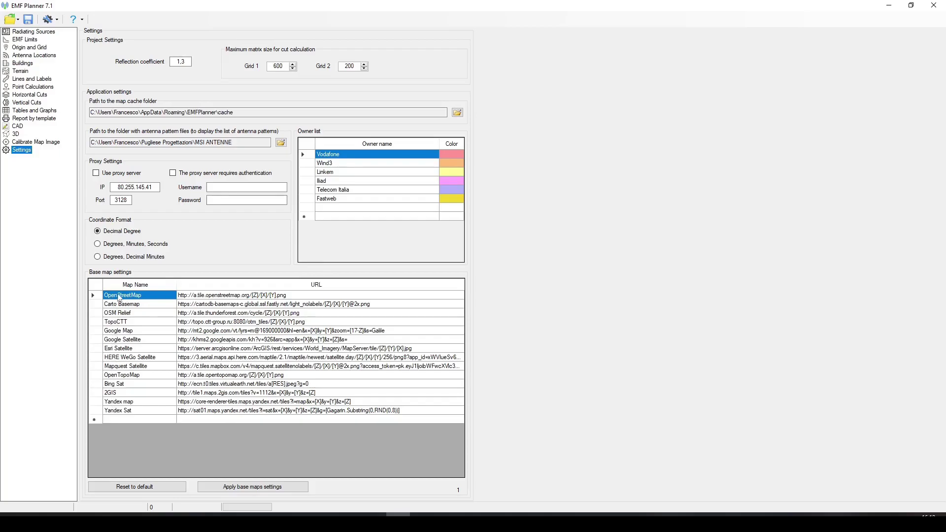
click(31, 33)
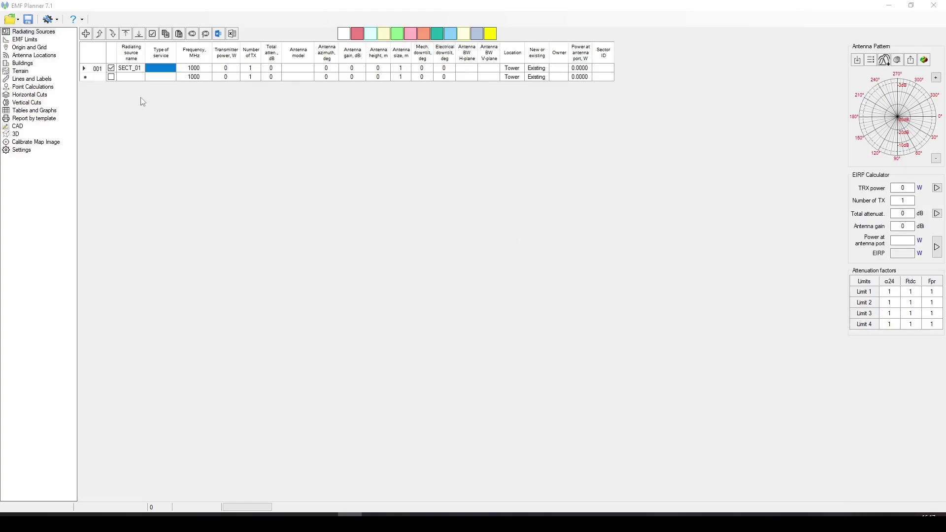
- Set SECT_01's type of service to GSM and its frequency to 800 MHz
click(166, 71)
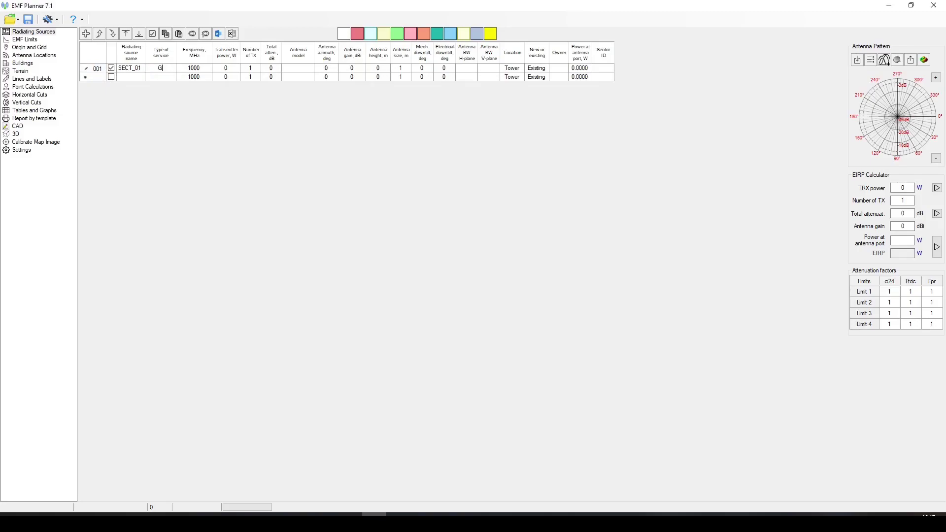
click(202, 69)
click(204, 68)
click(205, 69)
key(BackSpace)
key(BackSpace)
key(BackSpace)
key(BackSpace)
text(800)
- Set SECT_01's transmitter power to 10 W via the unit conversion dialog
click(231, 69)
click(234, 68)
click(283, 97)
text(10)
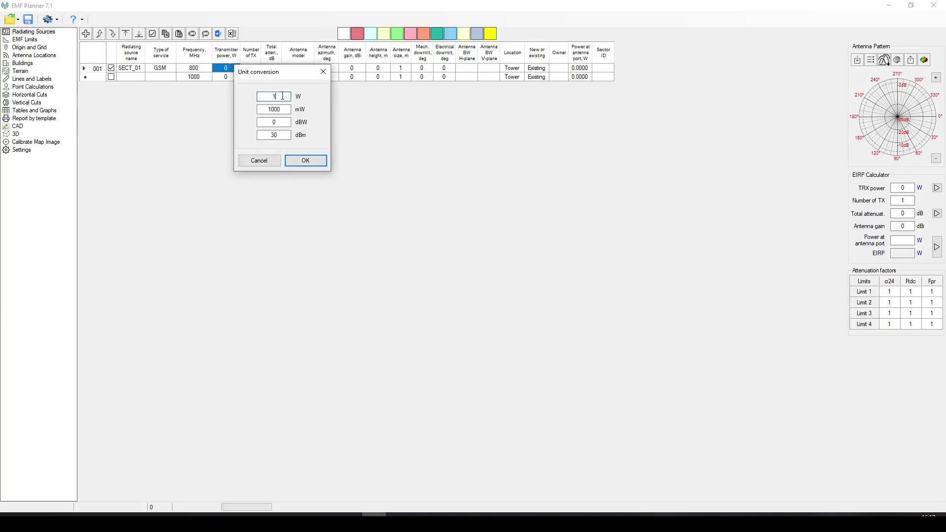
click(299, 164)
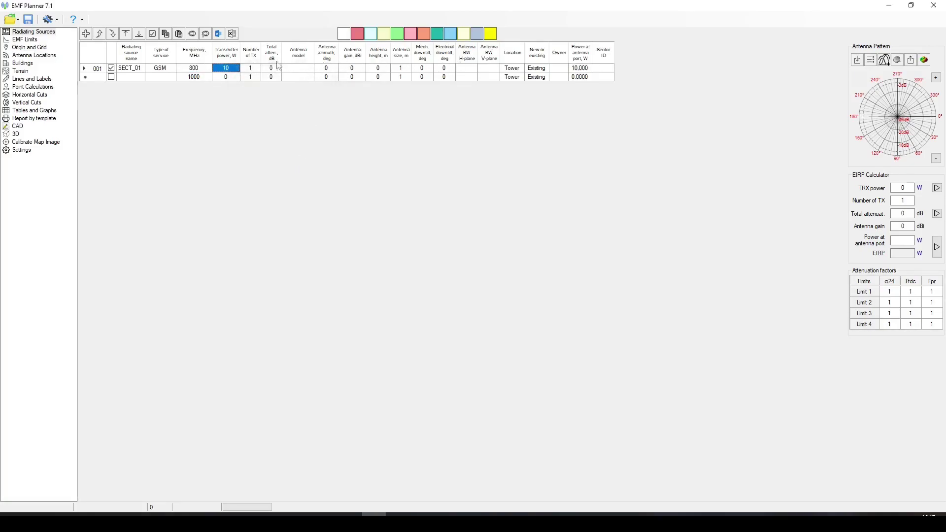
- Load the RRZZVV-65B-R6N43_Port 1_R1_02DT_0806 pattern as SECT_01's antenna
click(299, 71)
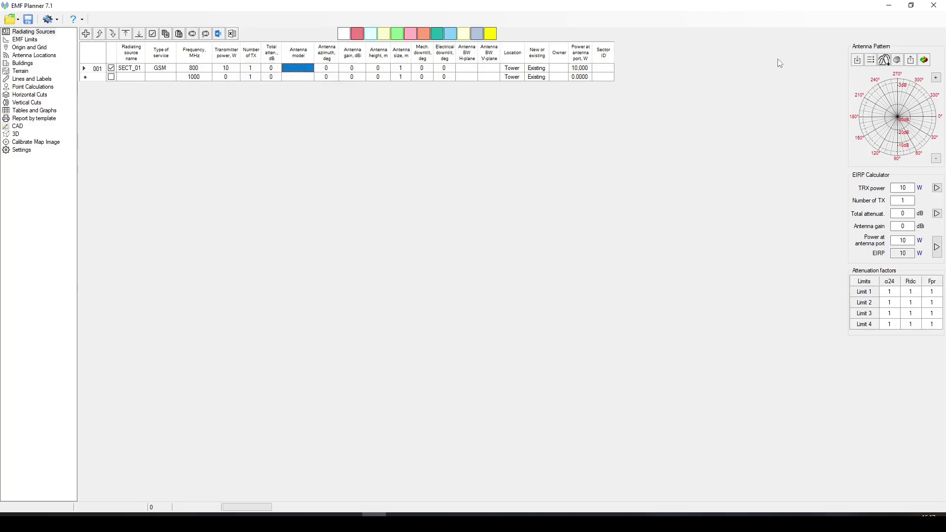
click(858, 60)
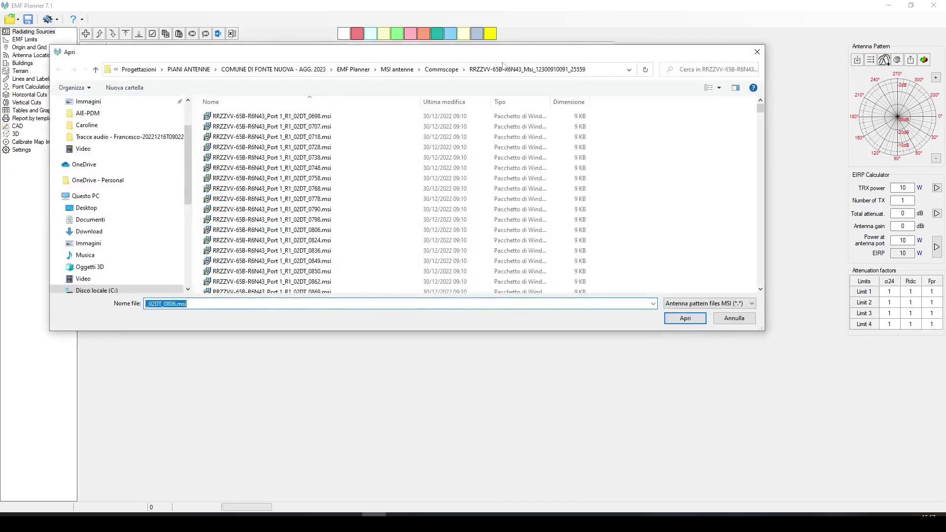
click(308, 229)
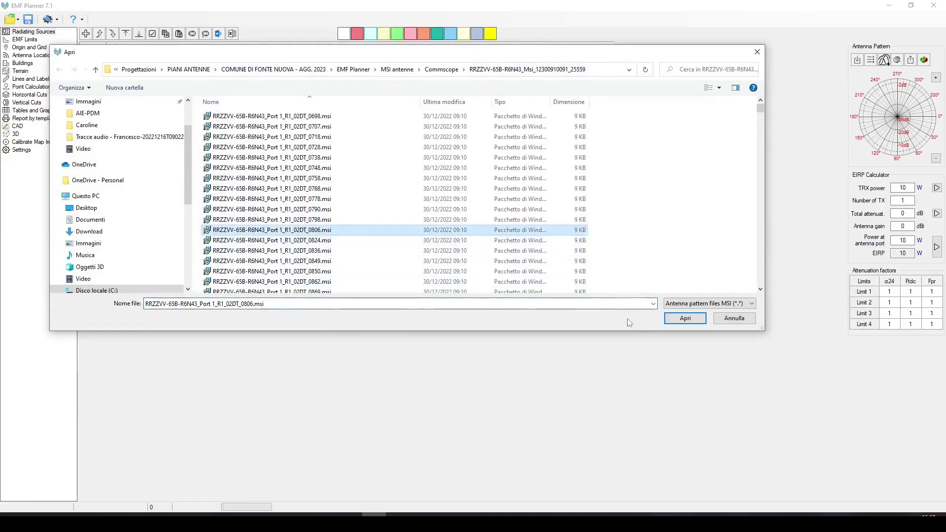
click(684, 318)
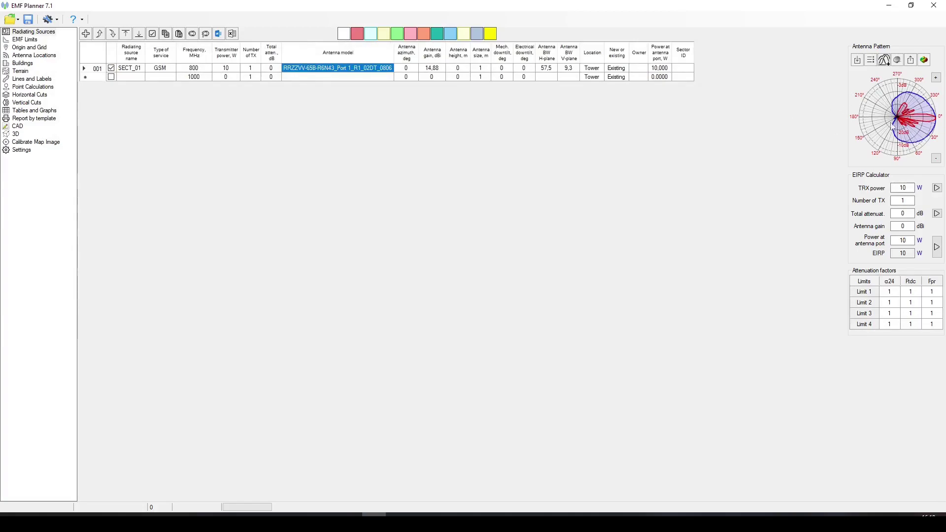
- Set SECT_01's antenna height to 14 m
click(436, 70)
click(437, 70)
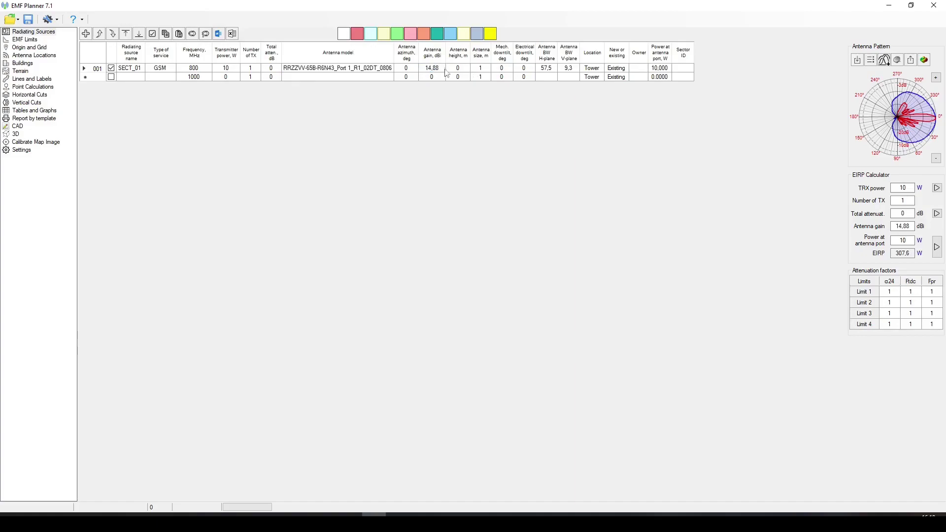
click(460, 69)
click(462, 68)
text(14)
click(481, 70)
- Give SECT_01 a 3° mechanical downtilt and 3 transmitters
click(503, 70)
click(525, 69)
click(526, 68)
click(509, 69)
click(508, 68)
click(504, 79)
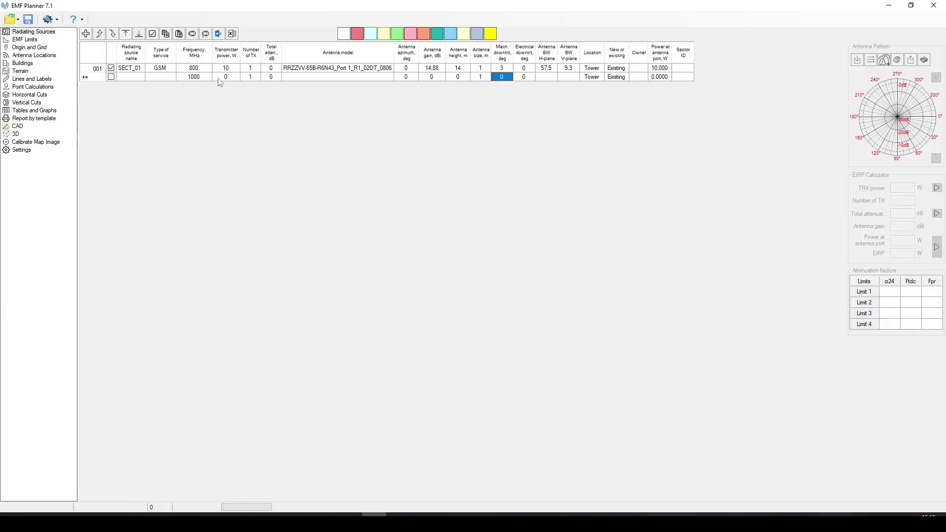
click(252, 69)
click(255, 68)
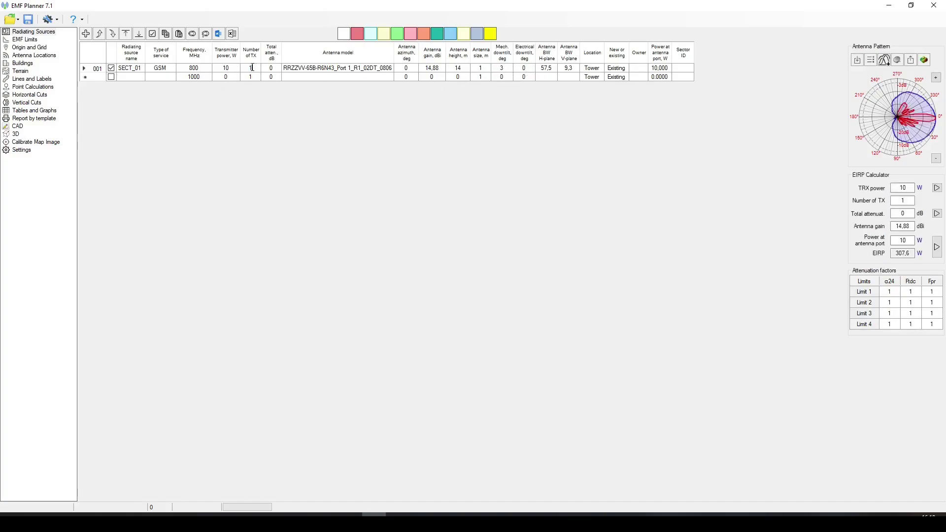
text(3)
key(Tab)
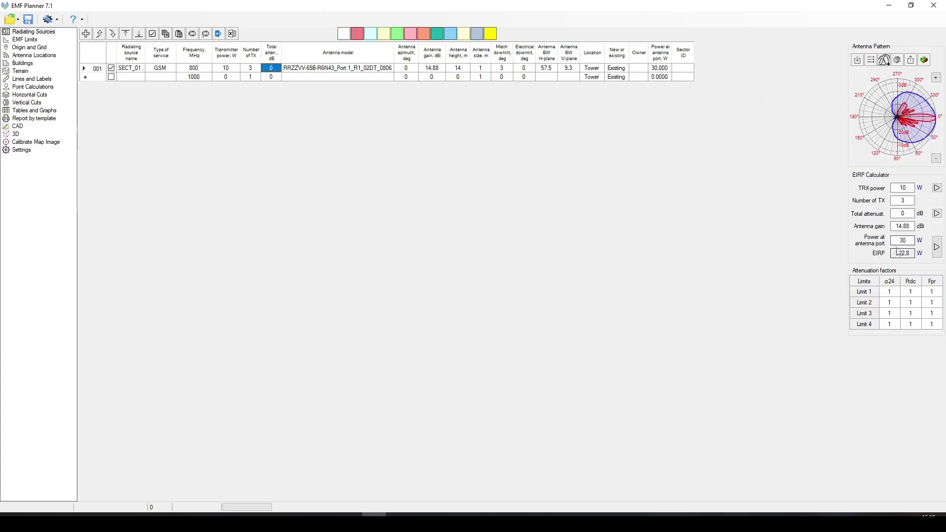
- Set Limit 1 factors α24 0,5, Rdc 0,7 and Fpr 0,3, then go to EMF Limits
click(892, 293)
click(894, 291)
click(913, 293)
click(916, 292)
click(932, 293)
click(935, 291)
click(939, 304)
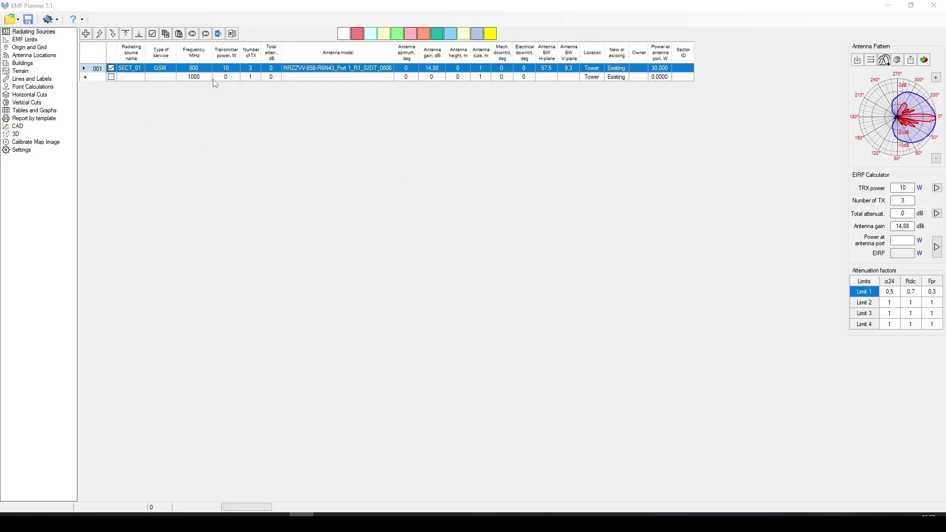
click(28, 40)
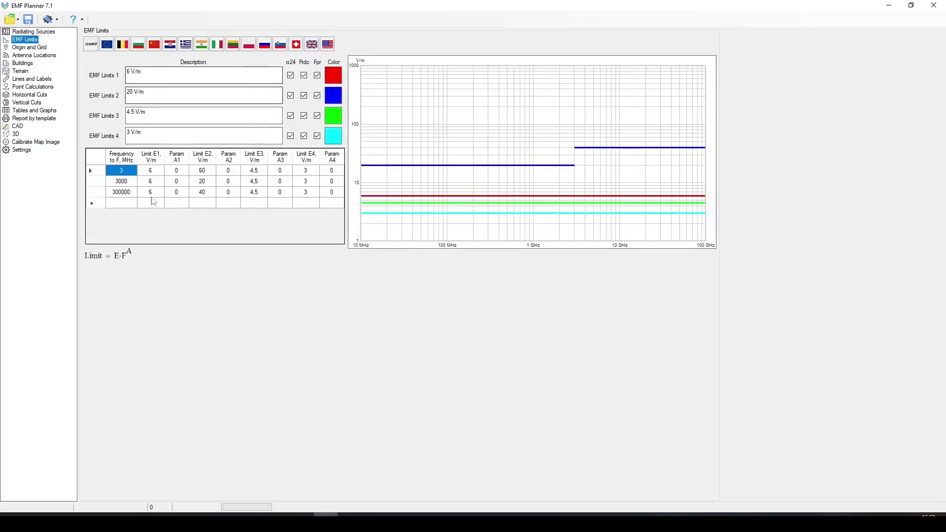
- Replace the EMF limits with the USA limit parameters, passing briefly through the UK set
click(317, 46)
click(458, 292)
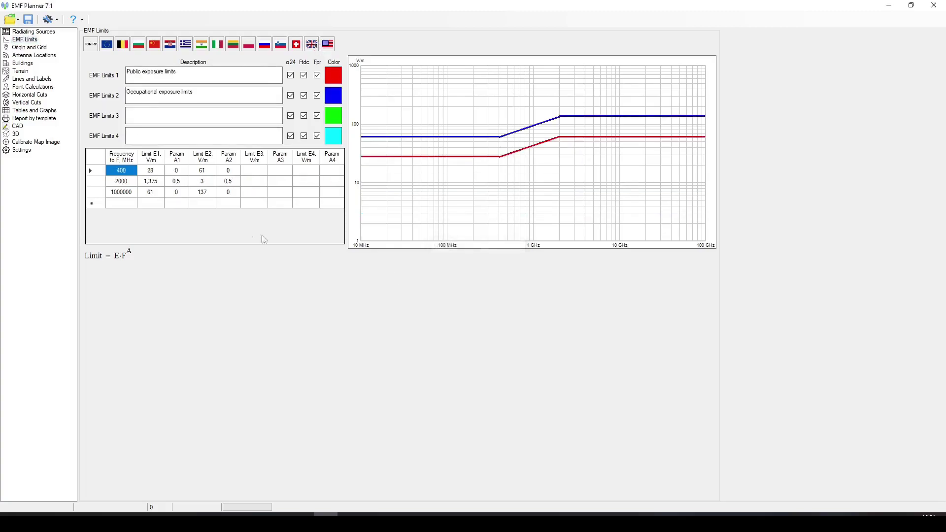
click(328, 45)
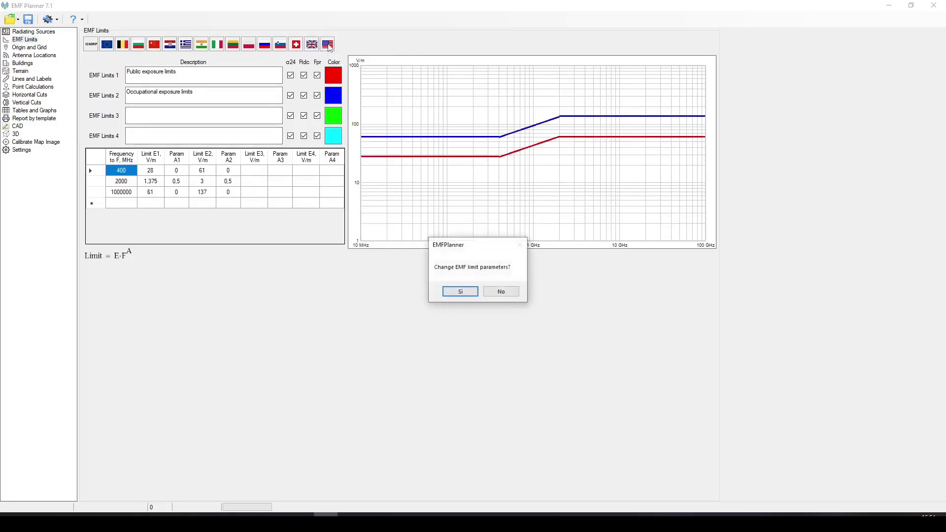
click(458, 293)
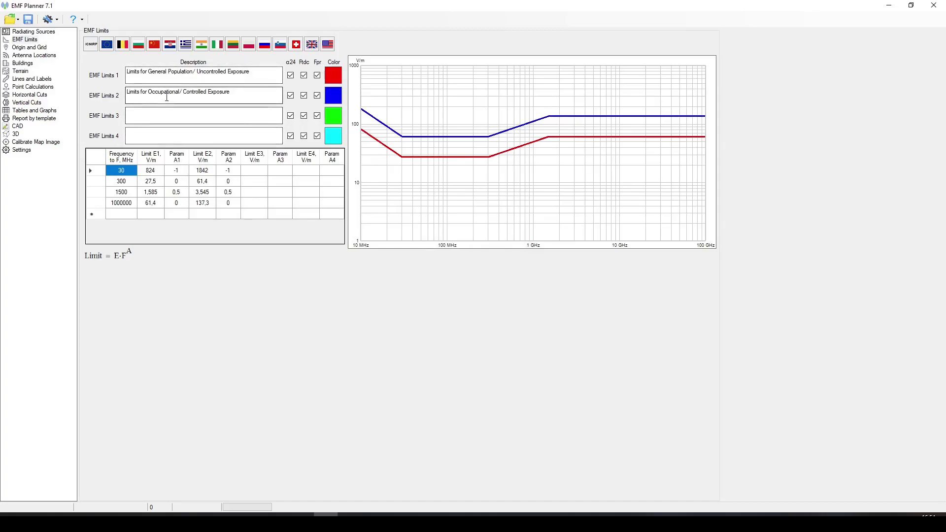
- Inspect the Limit E1 values 824 and 1,585 and the Limit E2 value 1842
click(153, 174)
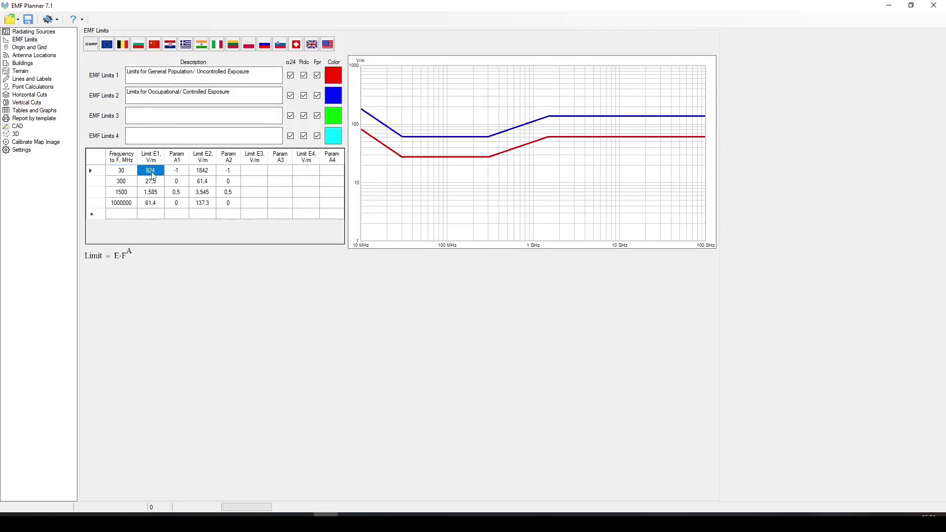
click(154, 172)
drag(158, 172, 150, 173)
click(161, 192)
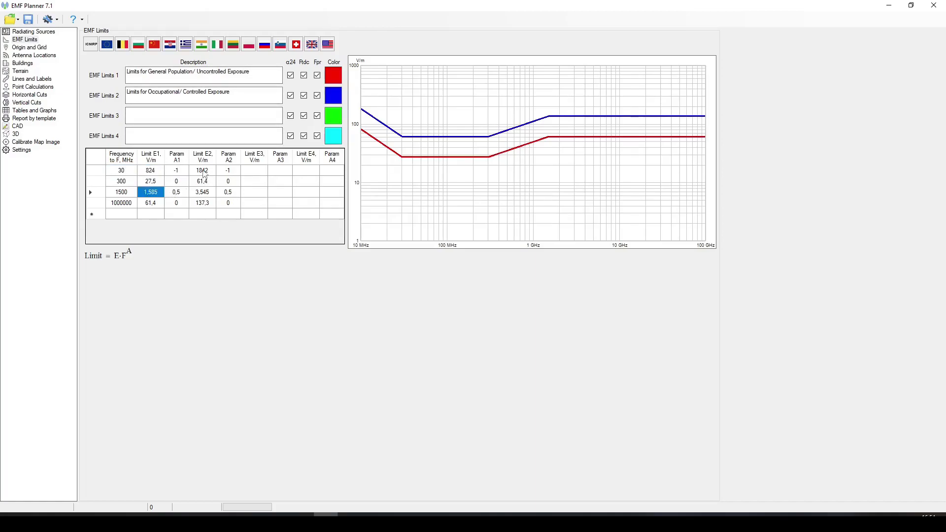
click(204, 173)
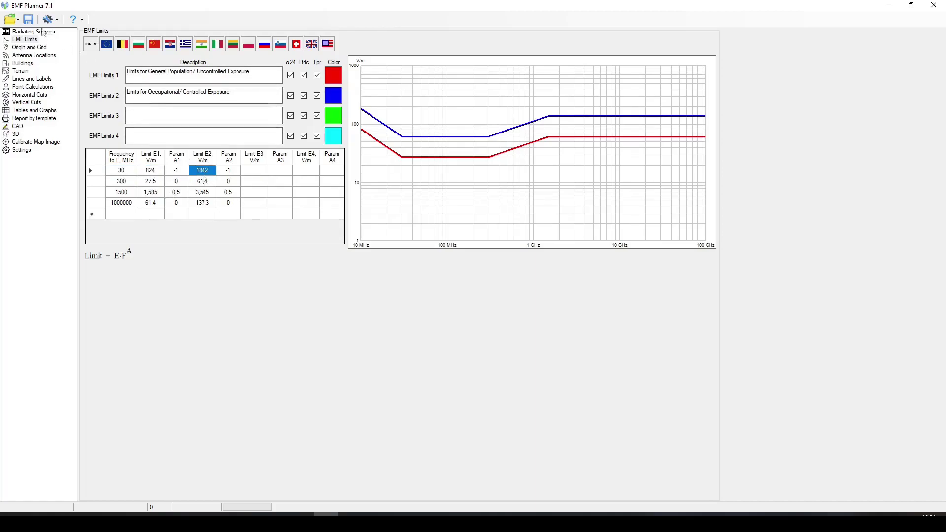
click(15, 22)
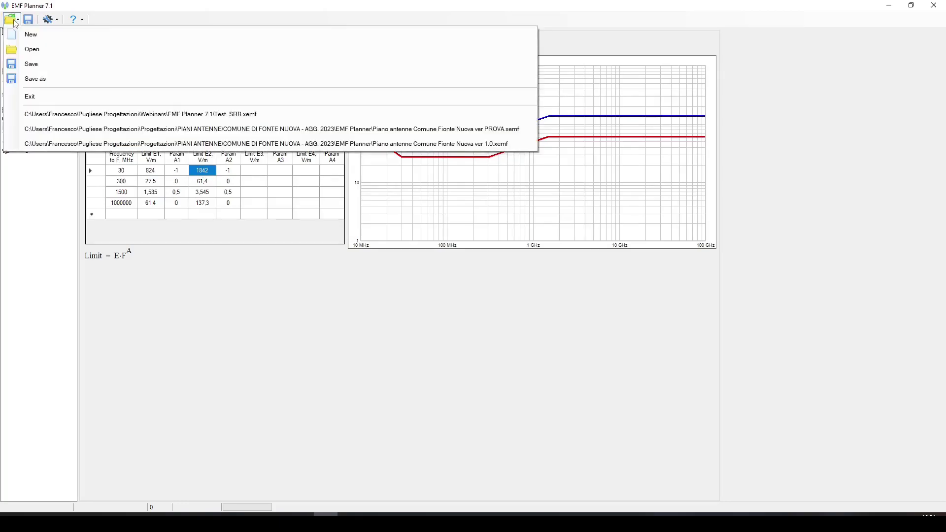
- Open the recent Test_SRB.xemf project, declining to save the current one
click(86, 114)
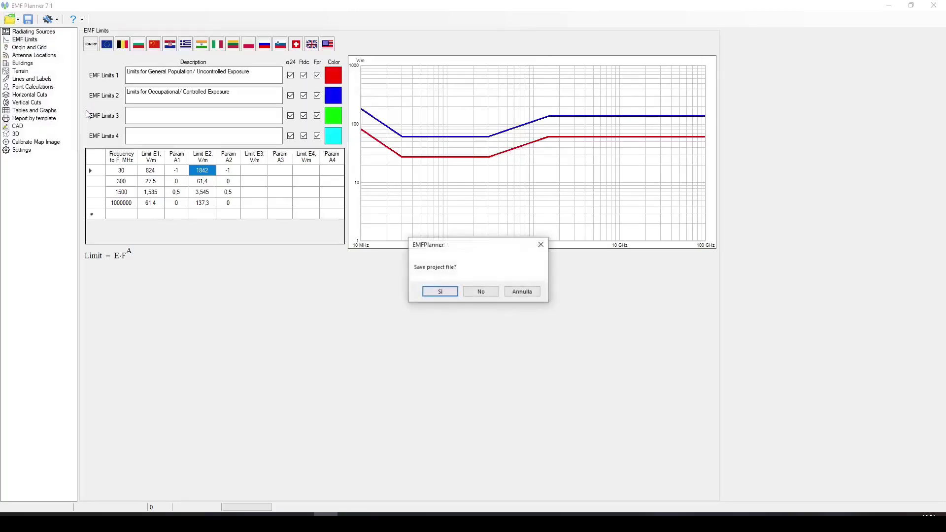
click(475, 292)
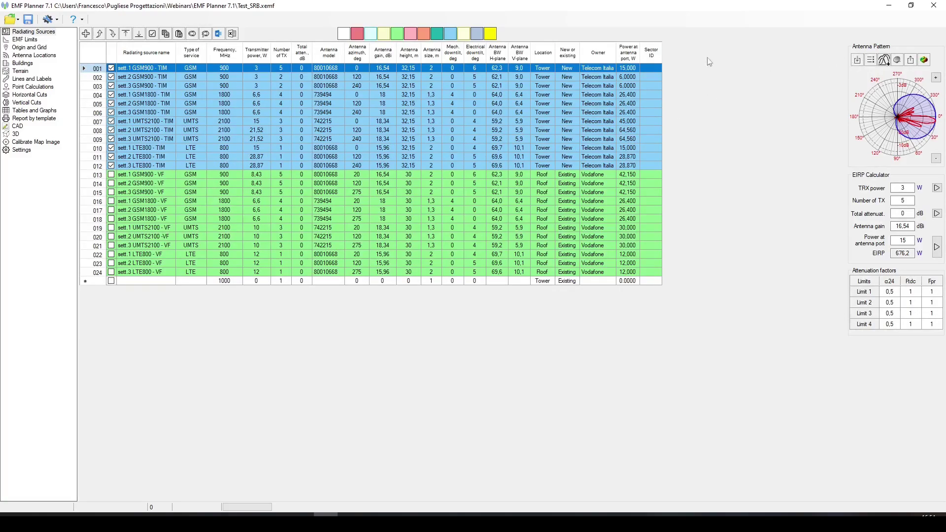
- Load the HUAWEI ADU4516R0 pattern folder into the Envelope tool
click(885, 60)
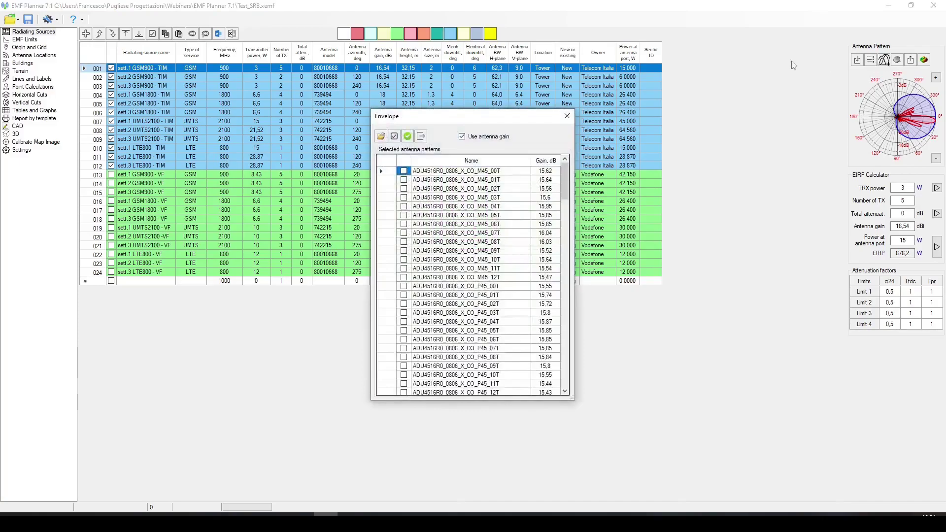
click(381, 137)
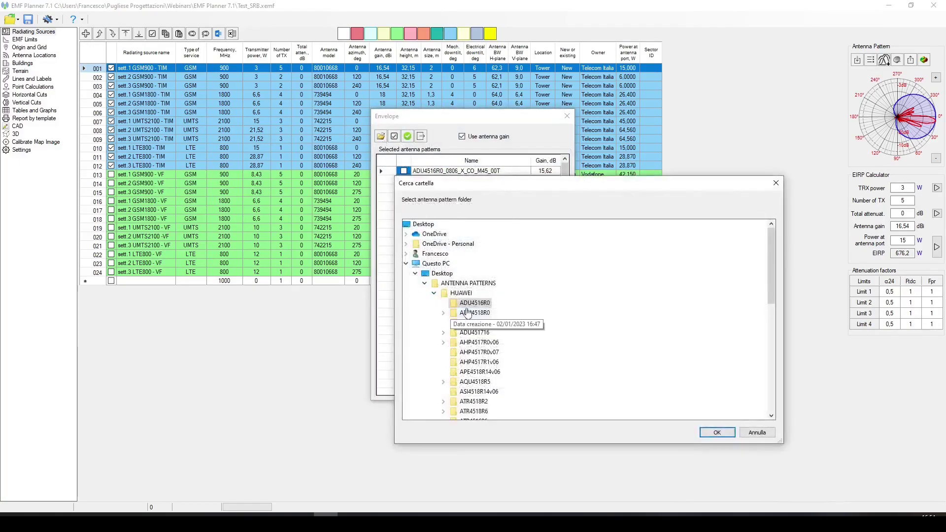
click(443, 314)
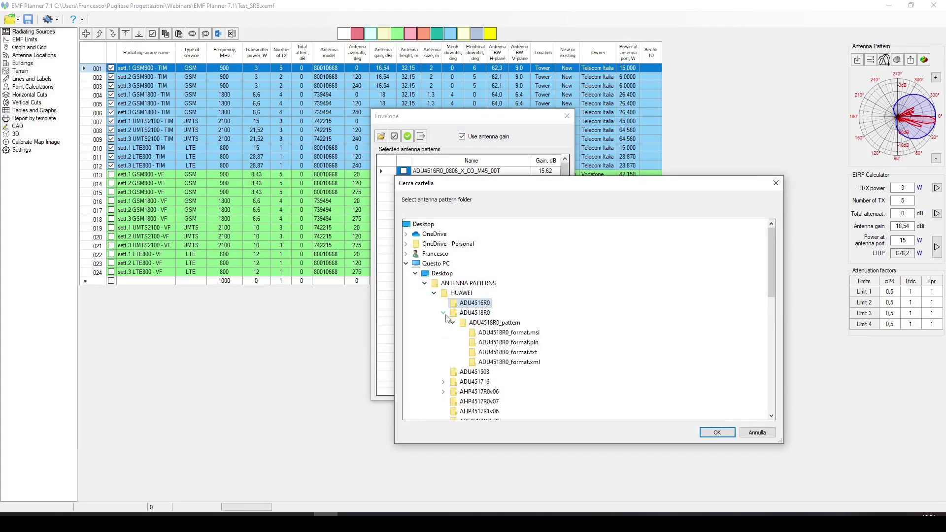
click(462, 293)
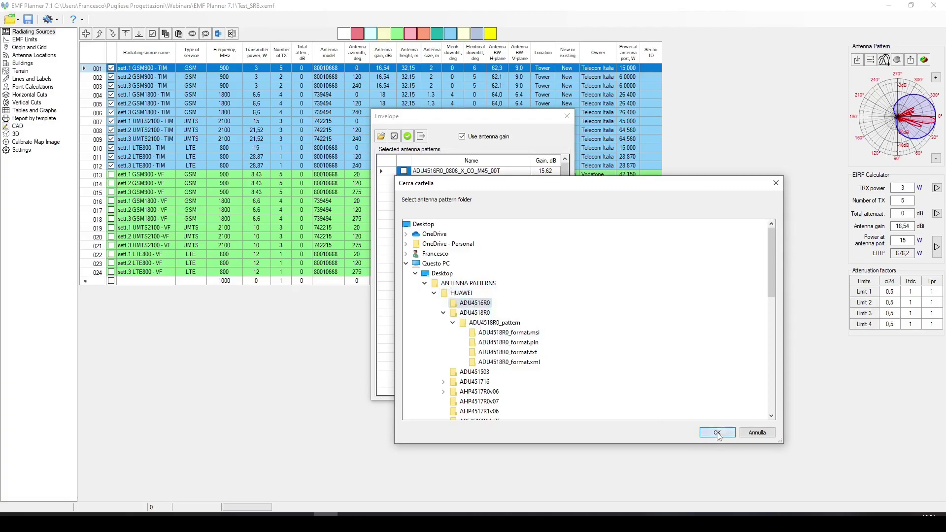
click(718, 433)
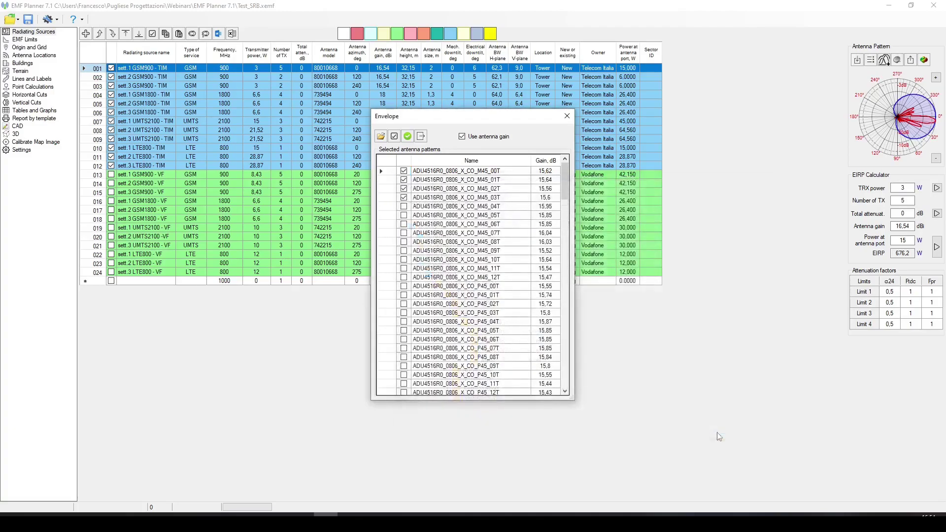
- Keep only patterns 00T through 07T checked and apply their envelope
click(395, 136)
click(404, 171)
click(404, 180)
click(404, 189)
click(404, 198)
click(405, 207)
click(404, 215)
click(404, 224)
click(404, 233)
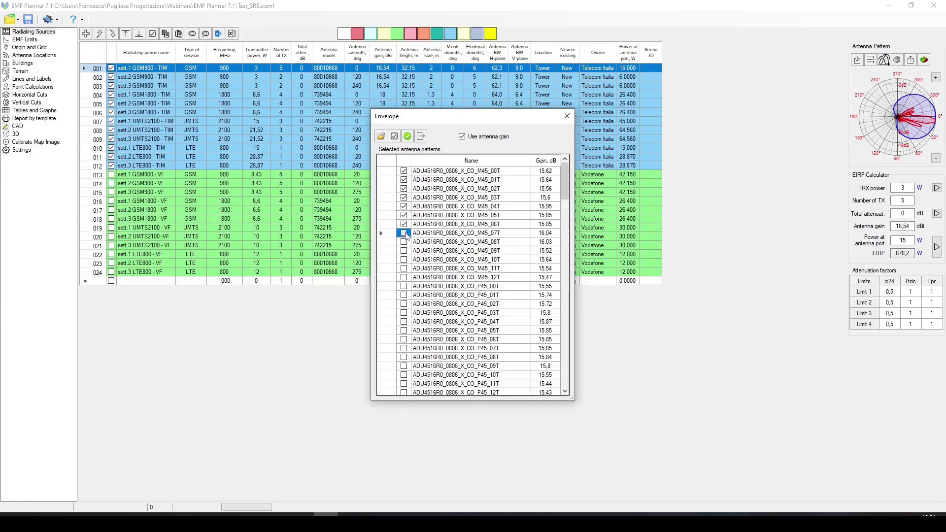
click(408, 137)
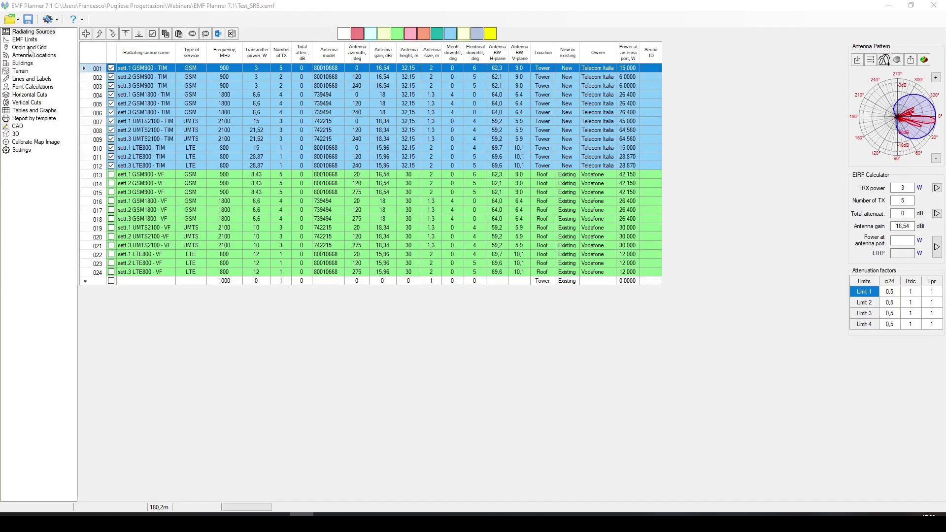
- Show the Origin and Grid map, try Google Satellite and OpenStreetMap, then settle on Carto Basemap
click(29, 47)
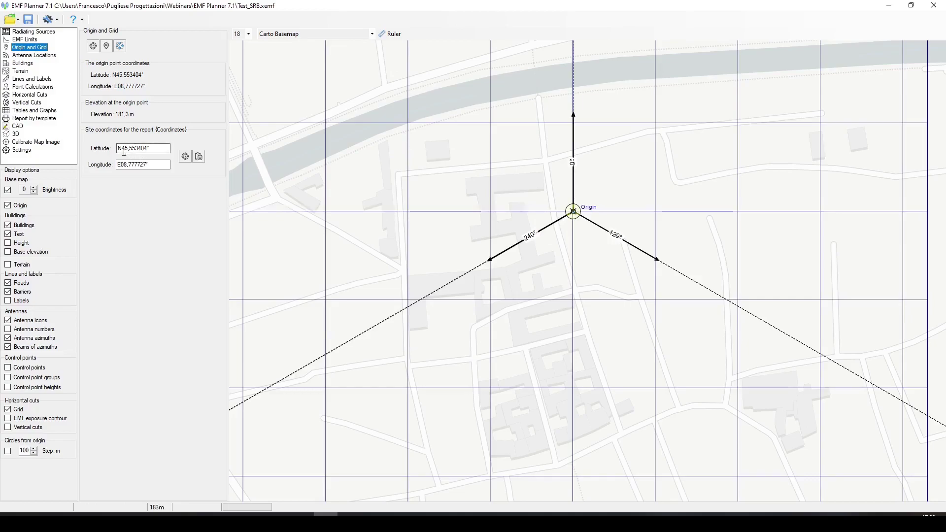
click(372, 36)
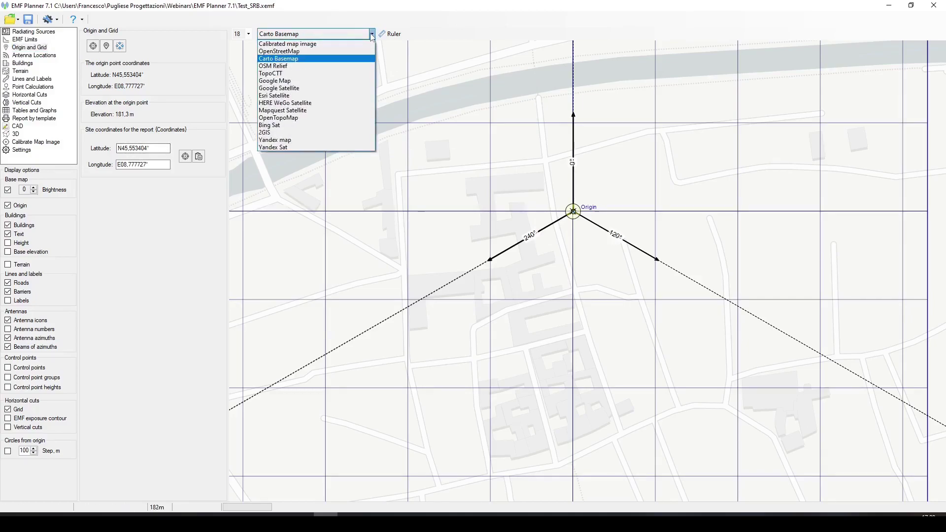
click(338, 90)
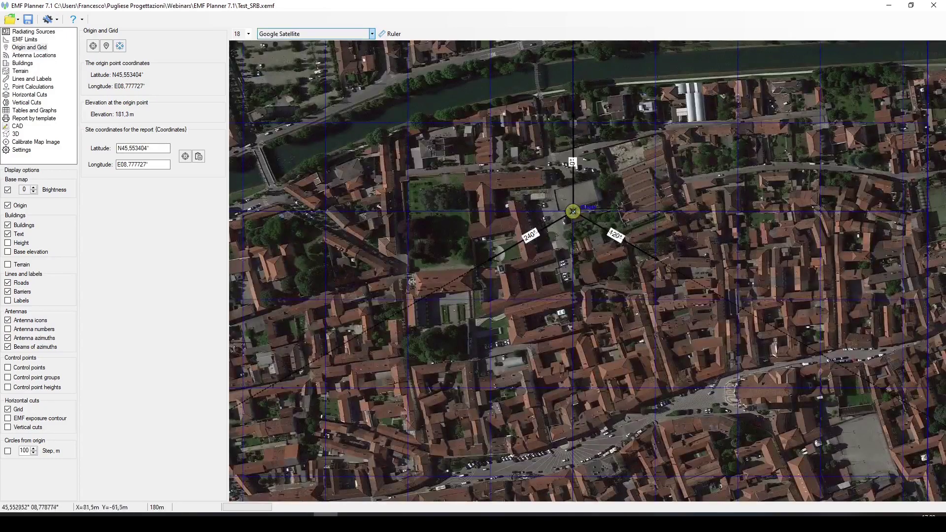
click(372, 33)
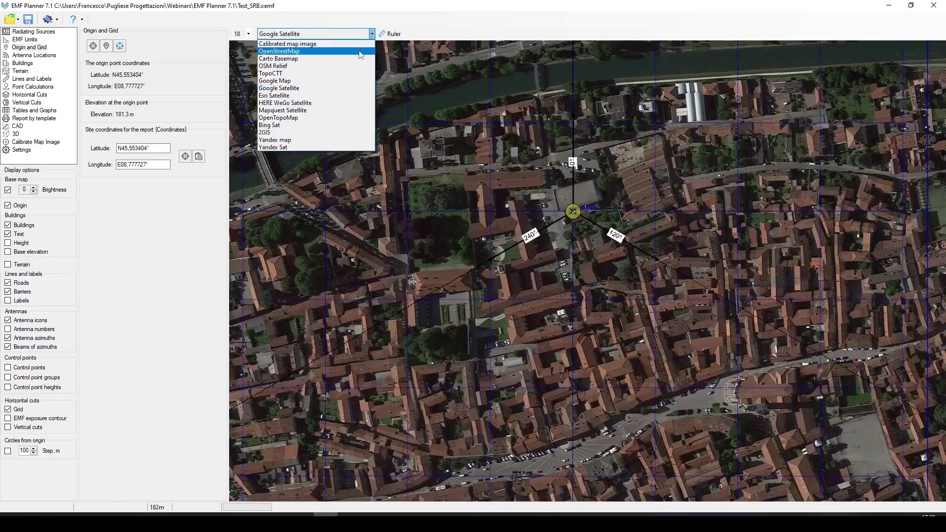
click(361, 52)
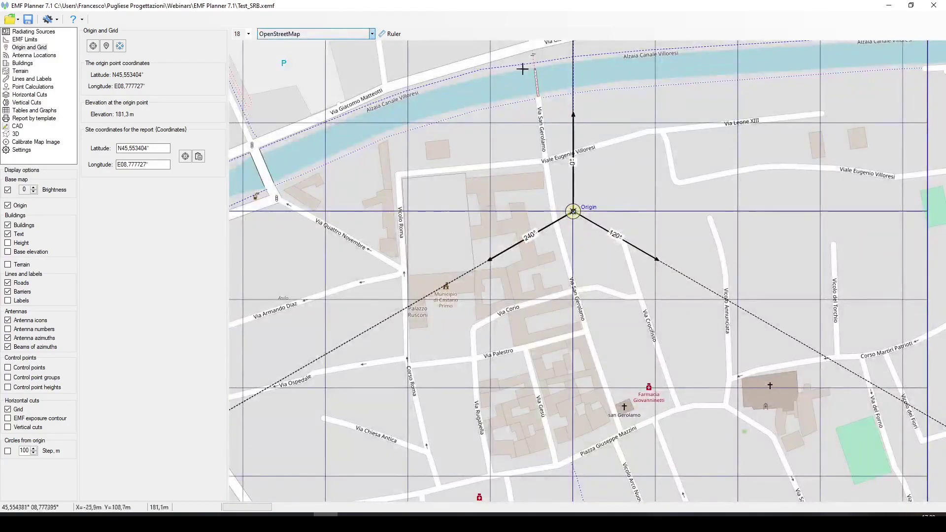
click(372, 34)
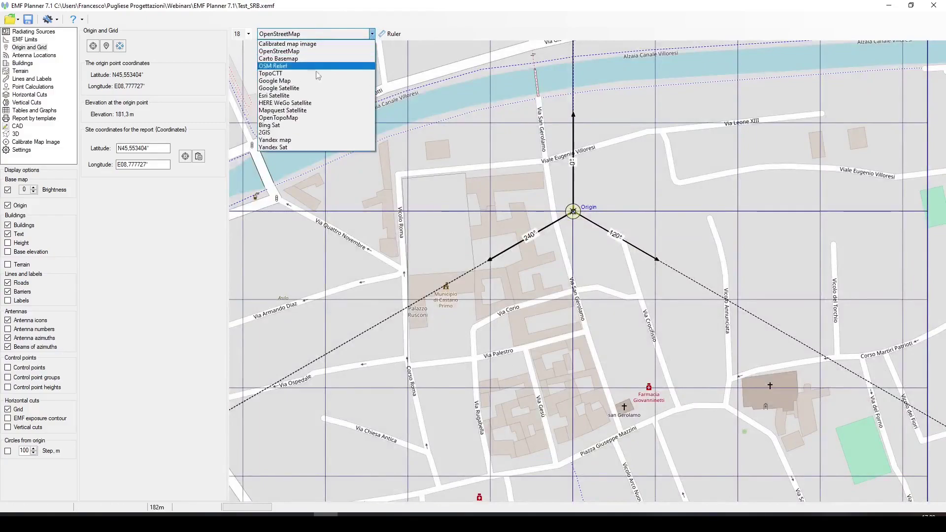
click(304, 59)
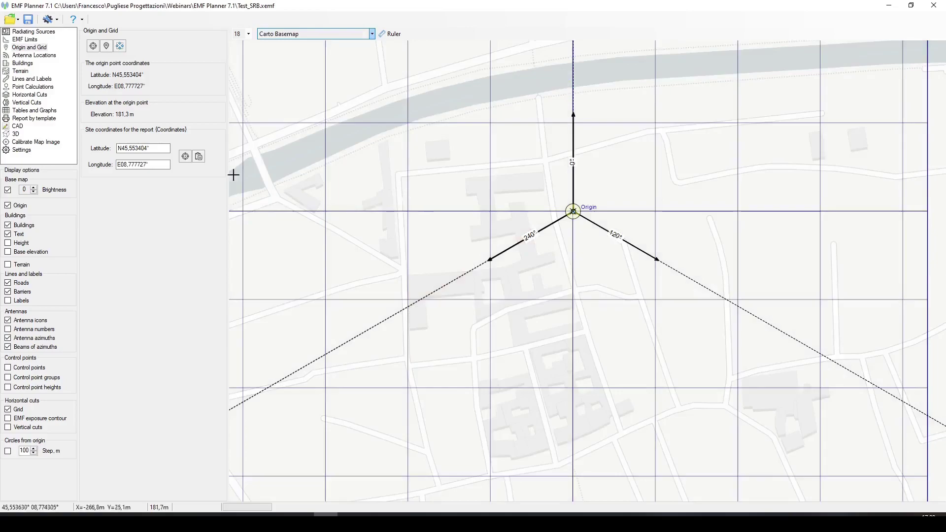
- Drag antenna 001 beside the origin, to X 0.0 m, Y 1.3 m
click(33, 55)
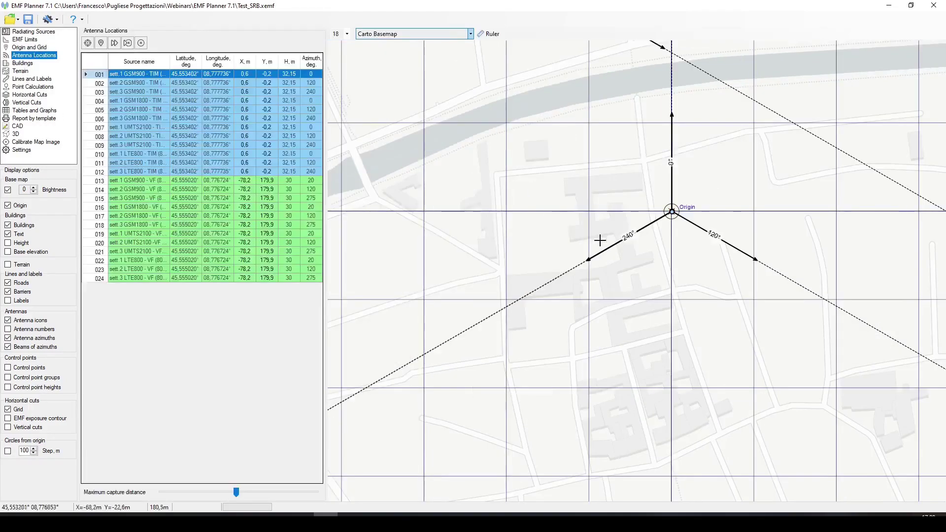
mouse_move(672, 214)
mouse_down()
mouse_move(624, 187)
mouse_move(673, 211)
mouse_up()
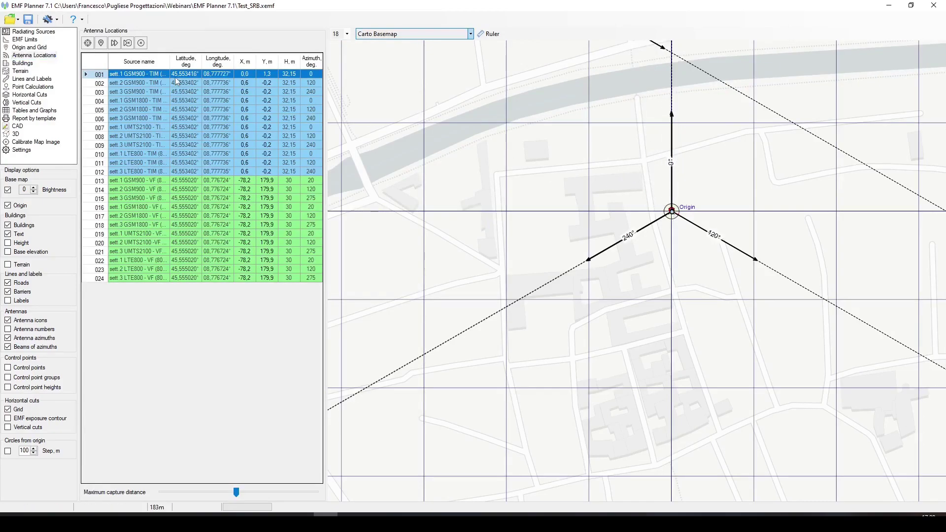
click(23, 63)
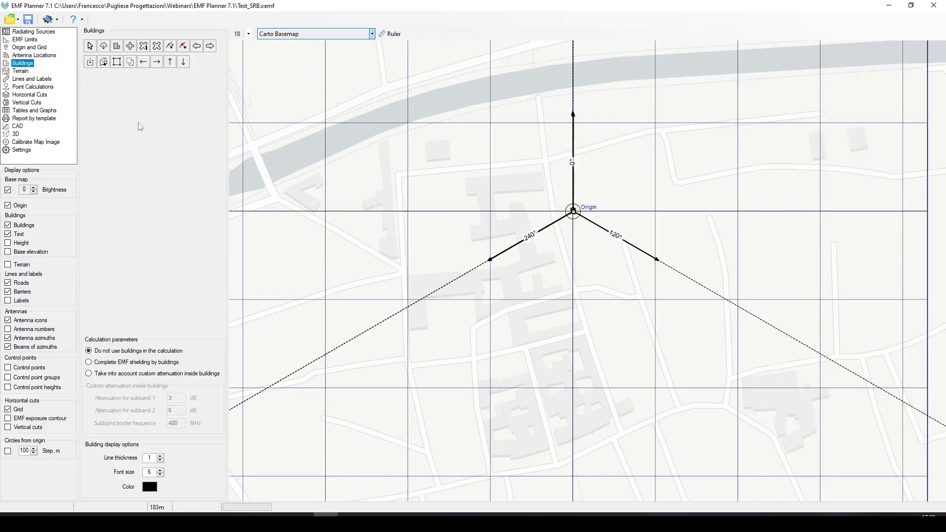
- Import building polygons from Desktop > EMF PLANNER kml files > BUILDINGS_TEST.kml
click(104, 46)
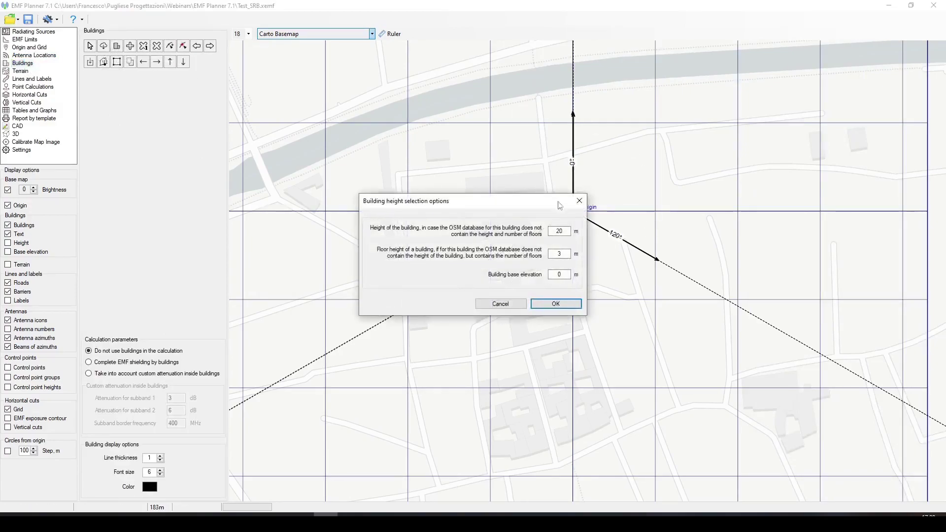
click(582, 197)
click(90, 61)
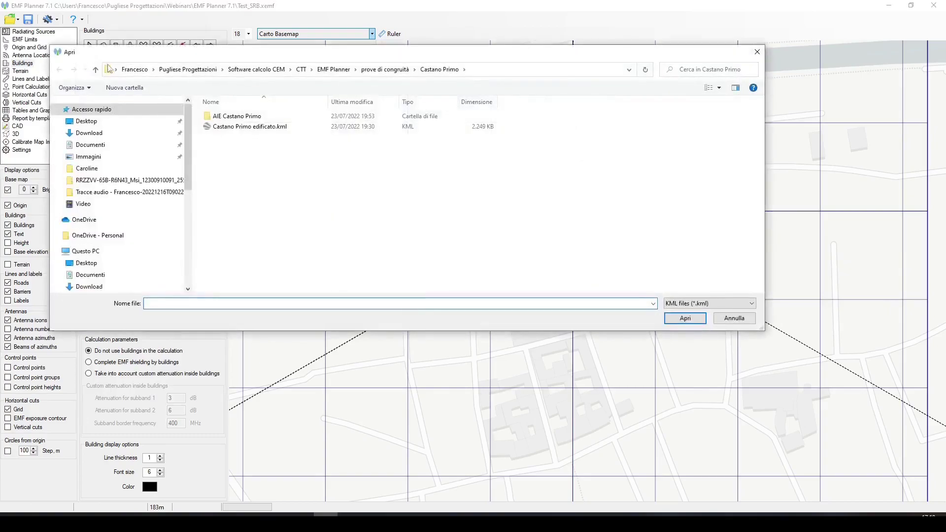
click(102, 125)
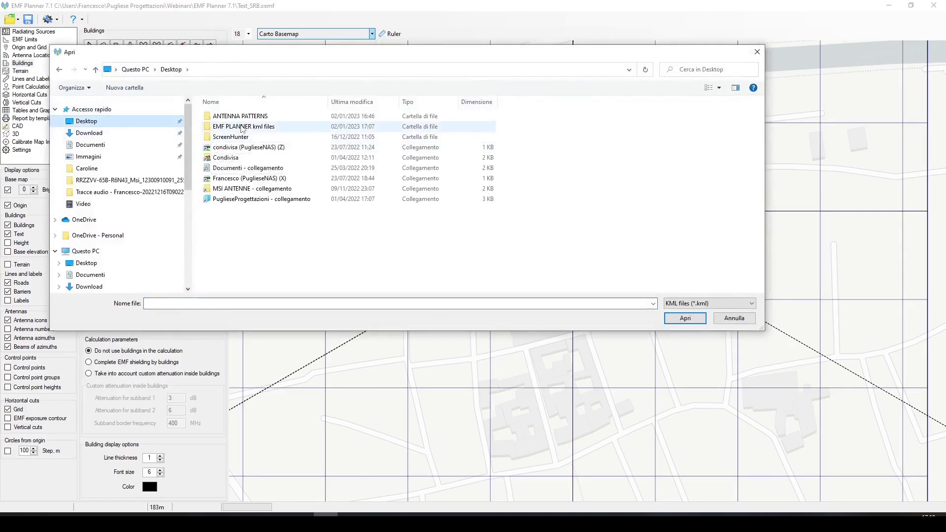
double_click(238, 127)
click(238, 117)
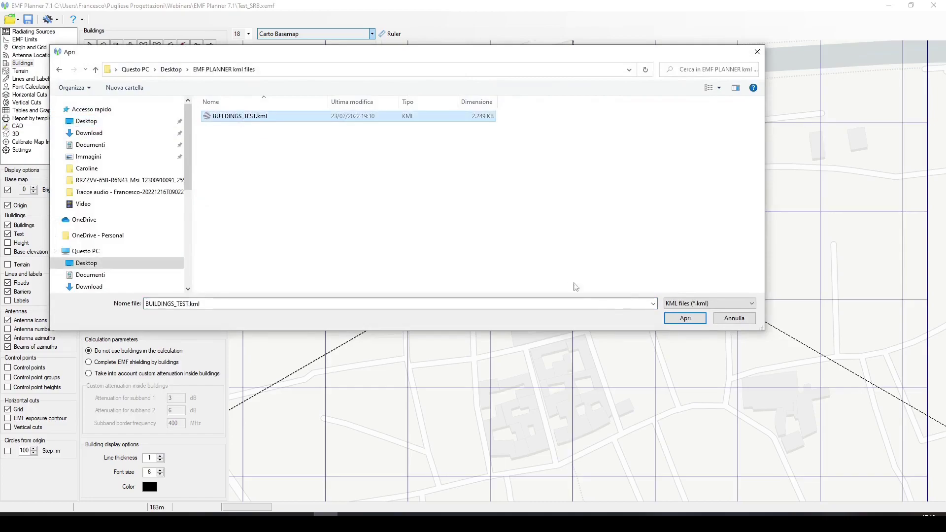
click(696, 321)
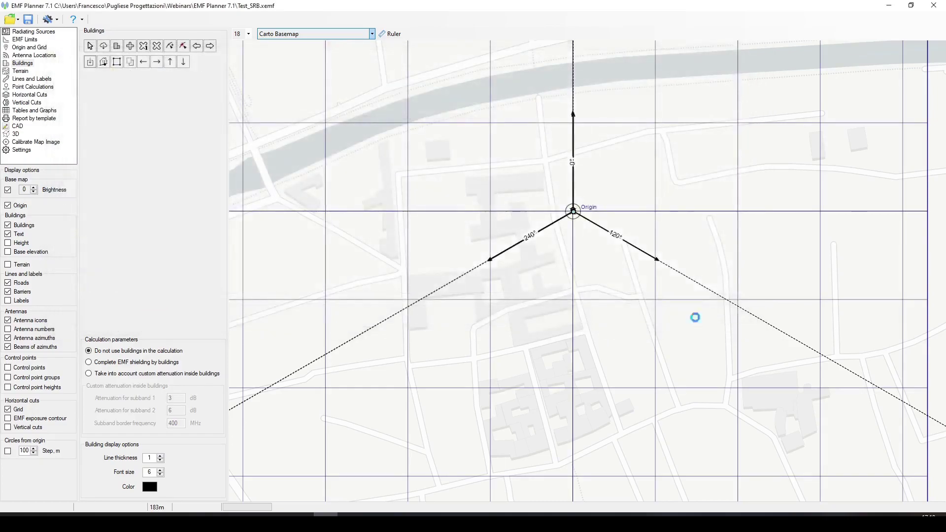
click(527, 297)
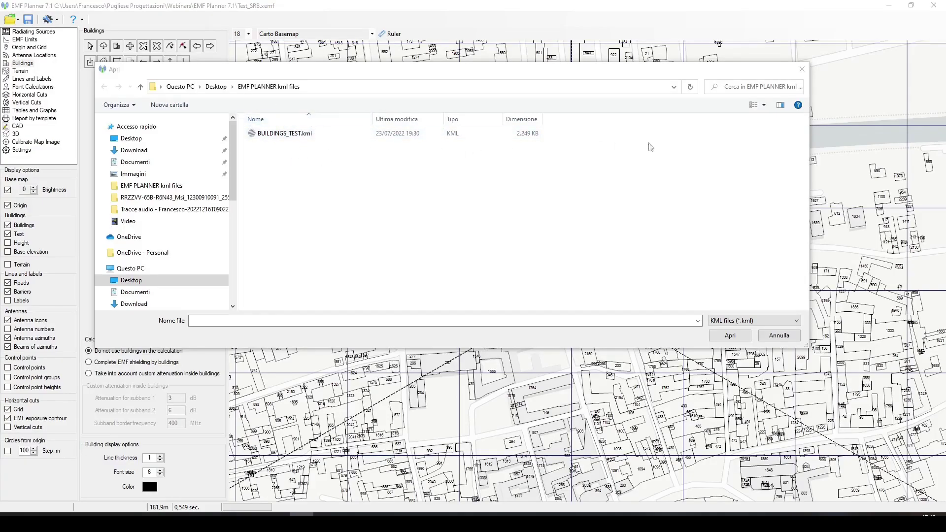
click(802, 69)
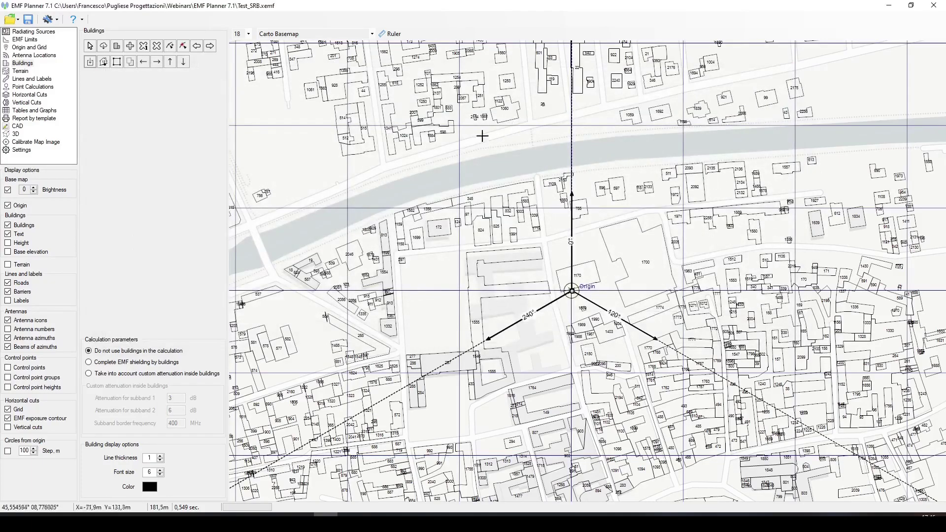
- Select building 1699 and change its text label to ED
click(8, 235)
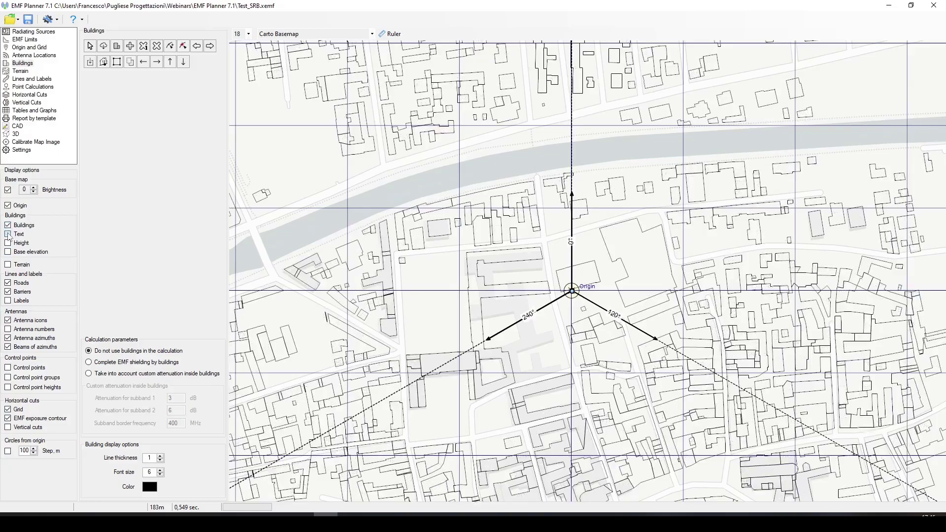
click(8, 234)
click(419, 246)
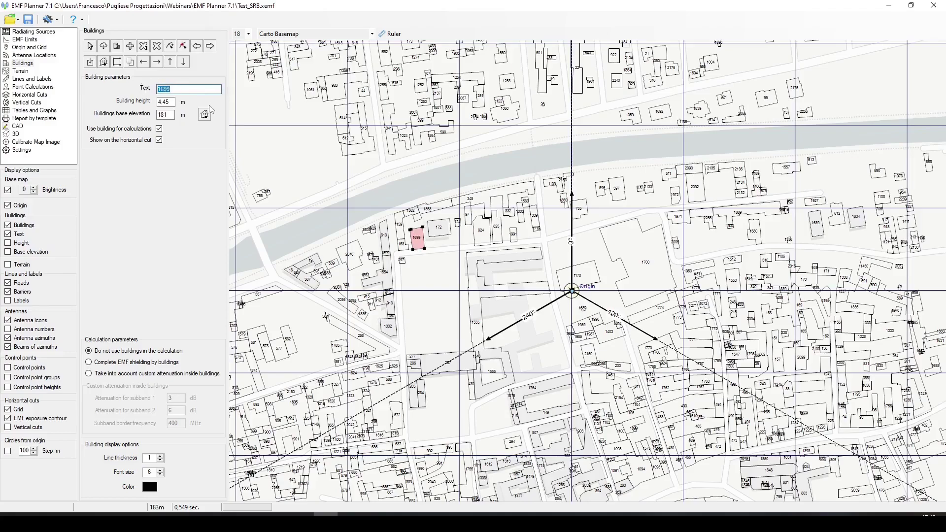
text(ED)
- Set building ED's height to 10 m and check the base elevation options
click(172, 102)
drag(172, 102, 147, 105)
text(10)
click(170, 114)
click(204, 114)
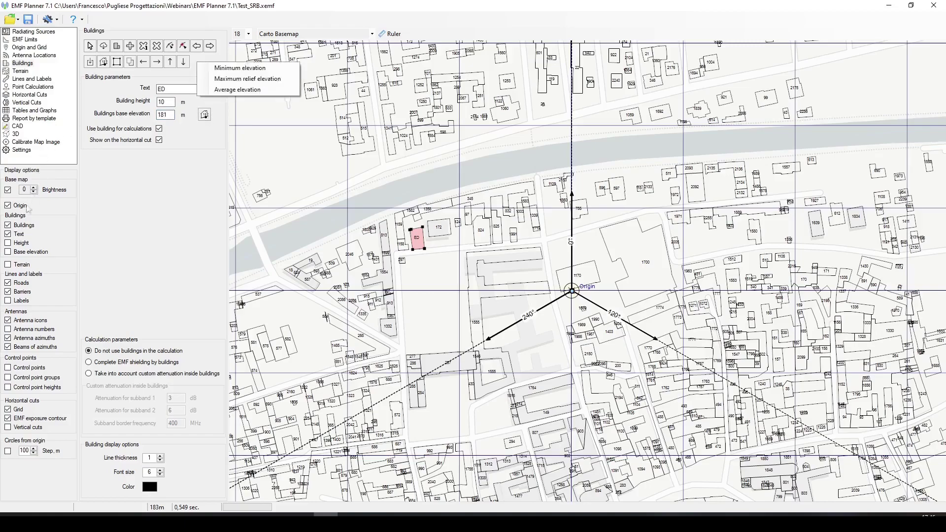
click(22, 71)
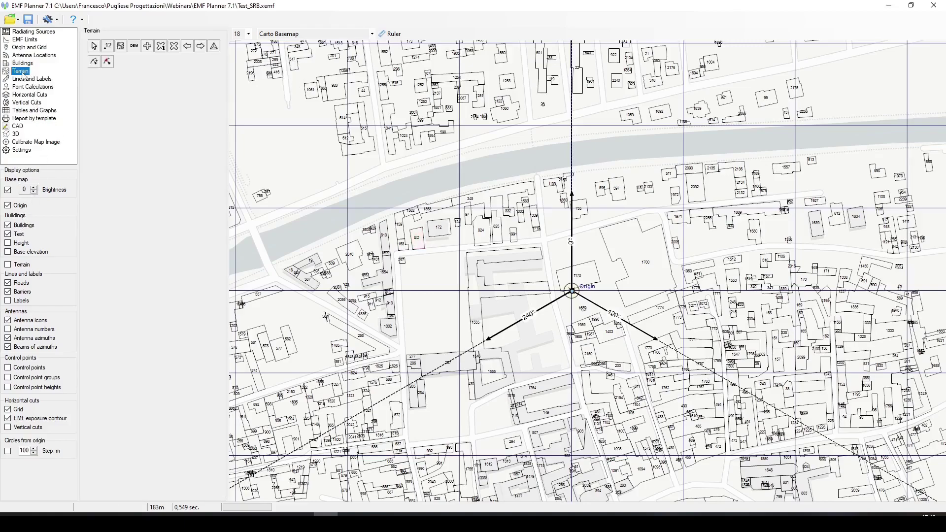
click(16, 267)
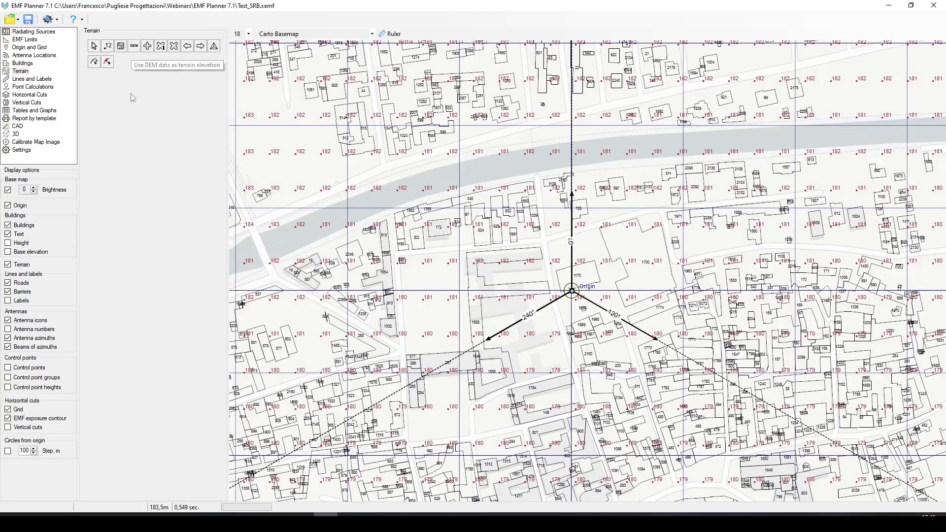
click(7, 264)
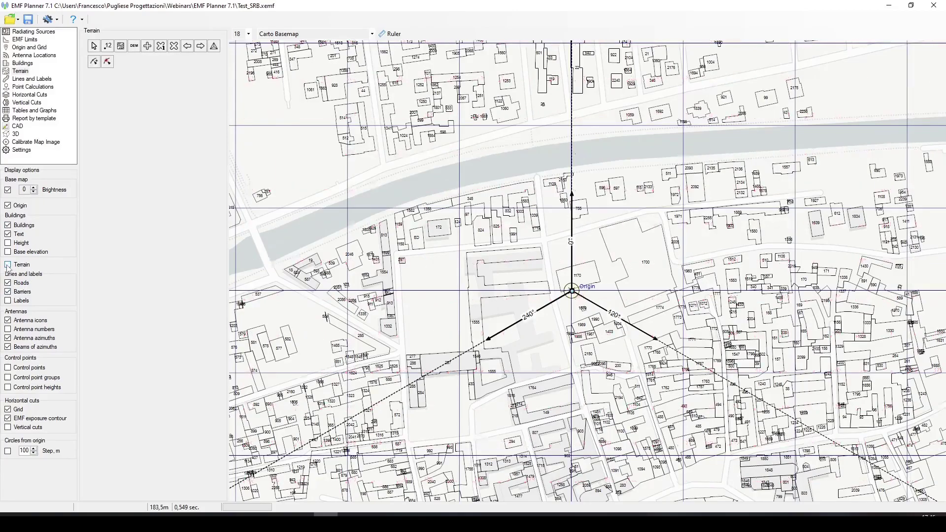
- Add horizontal cuts from 0 to 30 m every 1 m and calculate them on grid 2
click(30, 95)
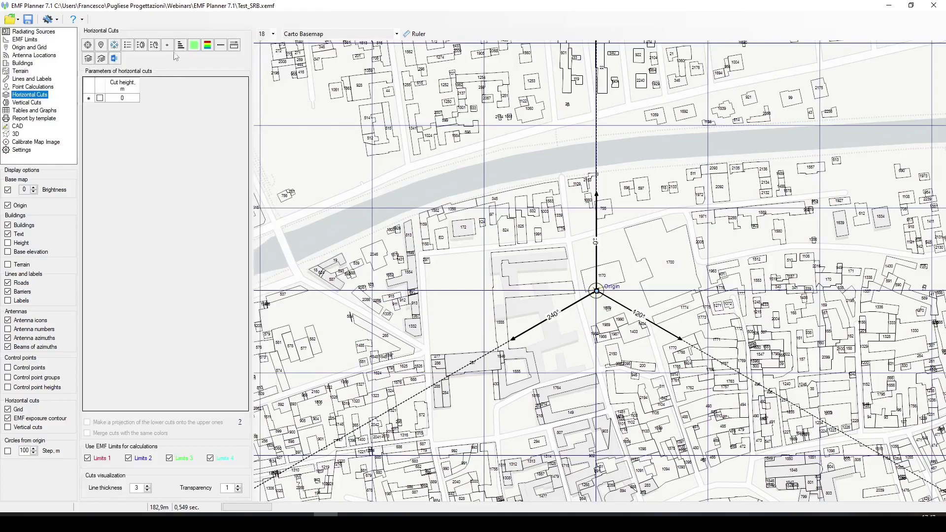
click(168, 45)
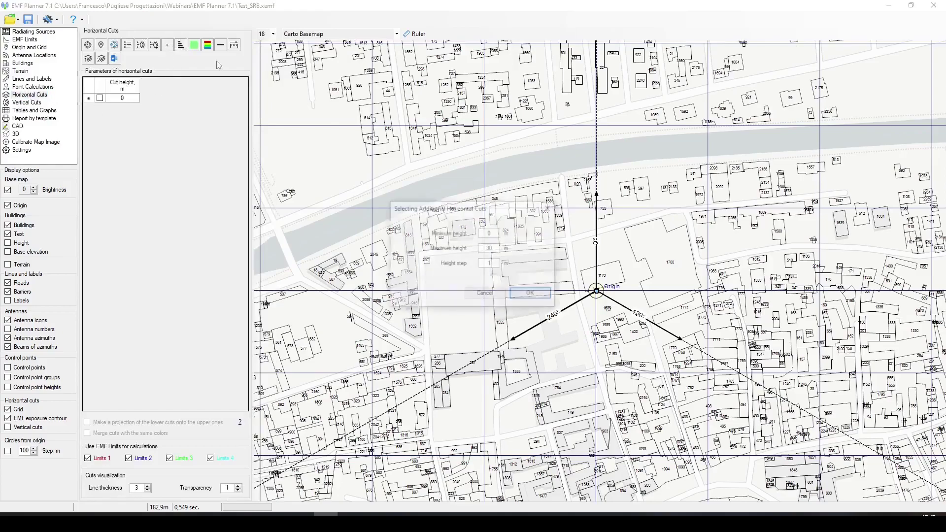
click(532, 294)
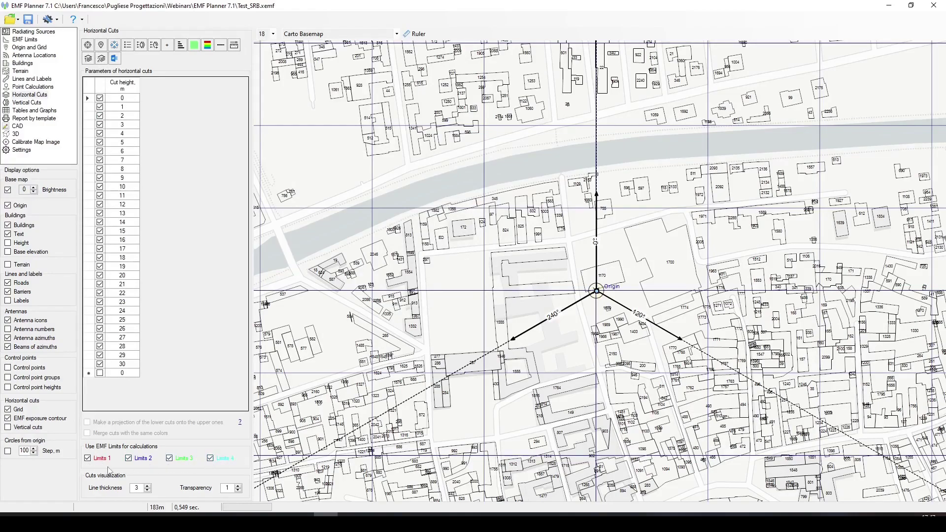
click(102, 59)
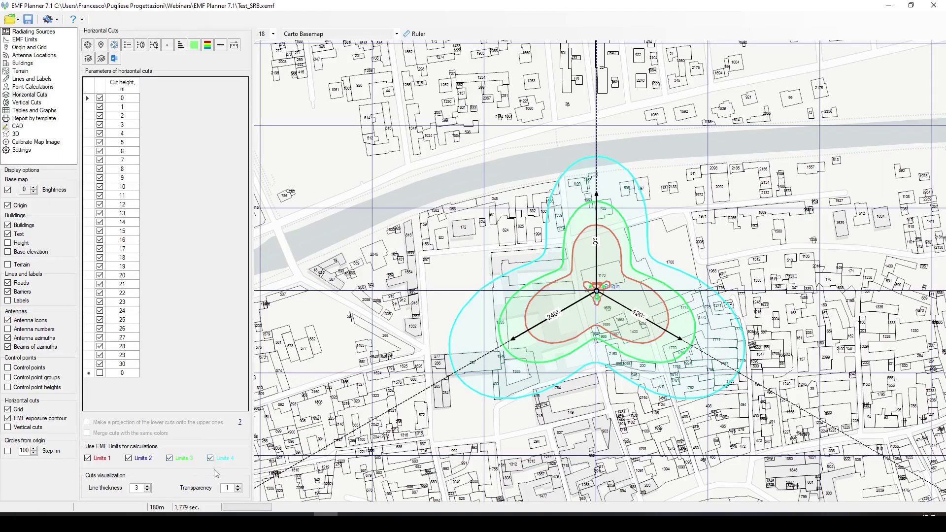
- Set transparency to 3 then 0, recalculate against Limits 1 only, and open the 3D view
click(238, 486)
click(238, 486)
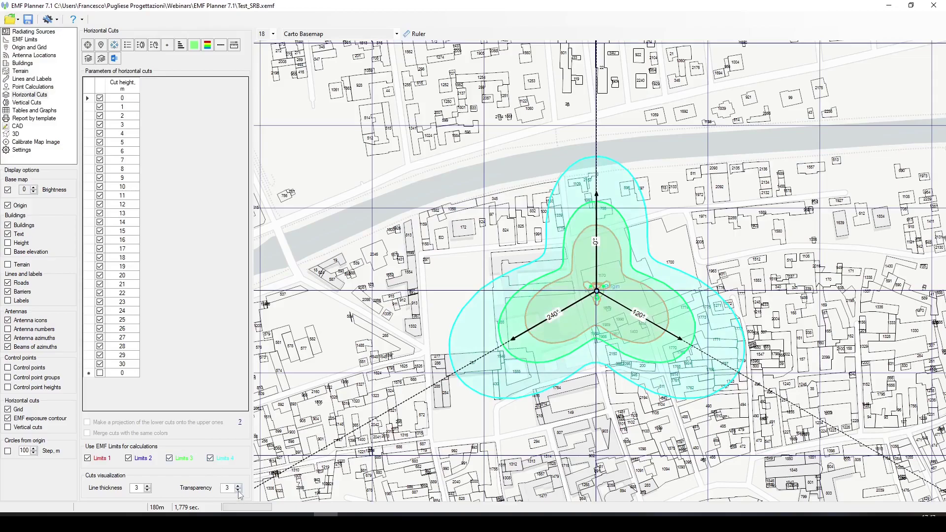
click(238, 490)
click(238, 490)
click(238, 490)
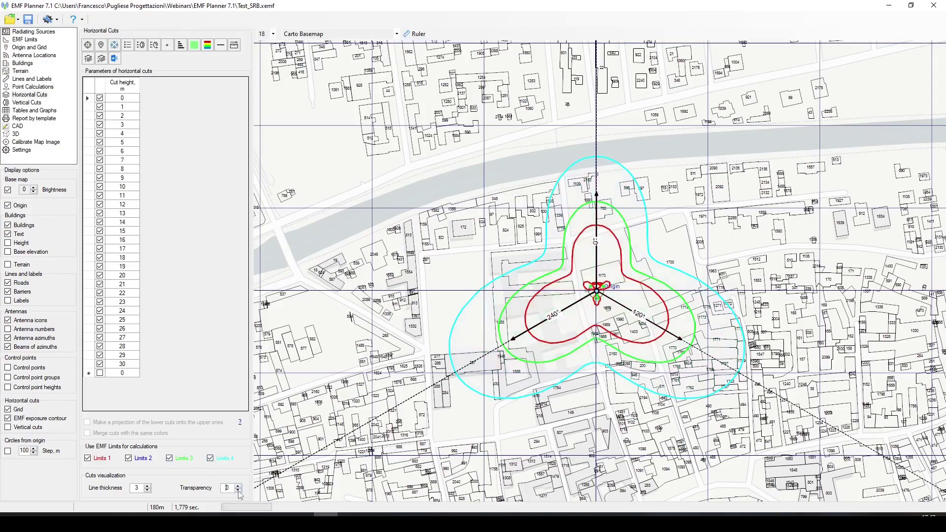
click(211, 459)
click(143, 459)
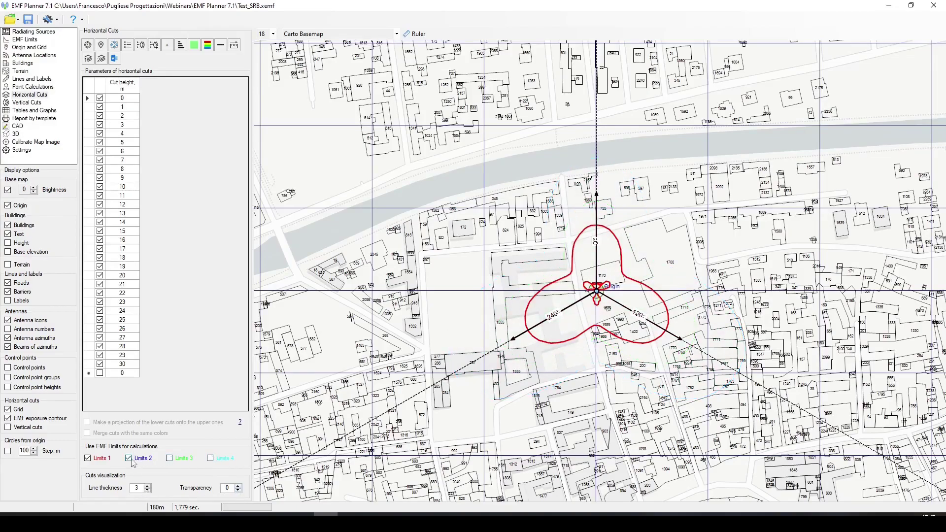
click(102, 58)
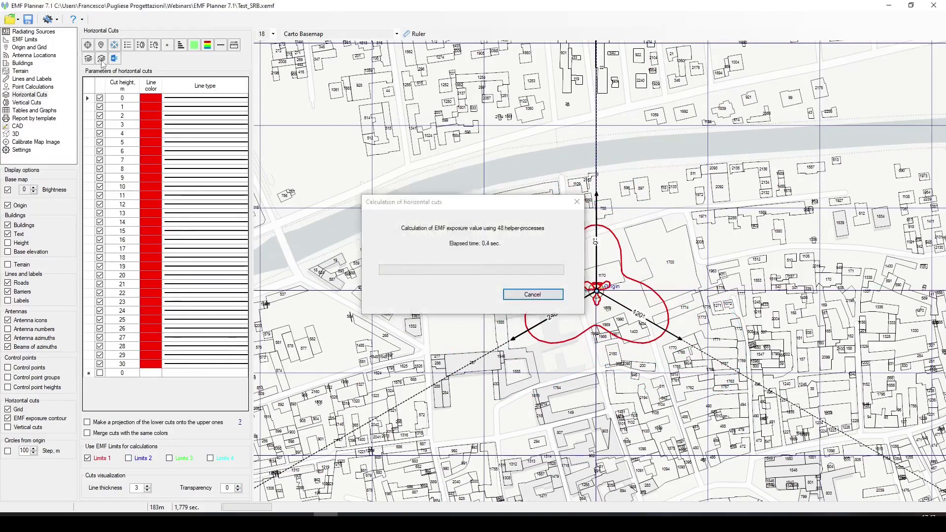
click(12, 134)
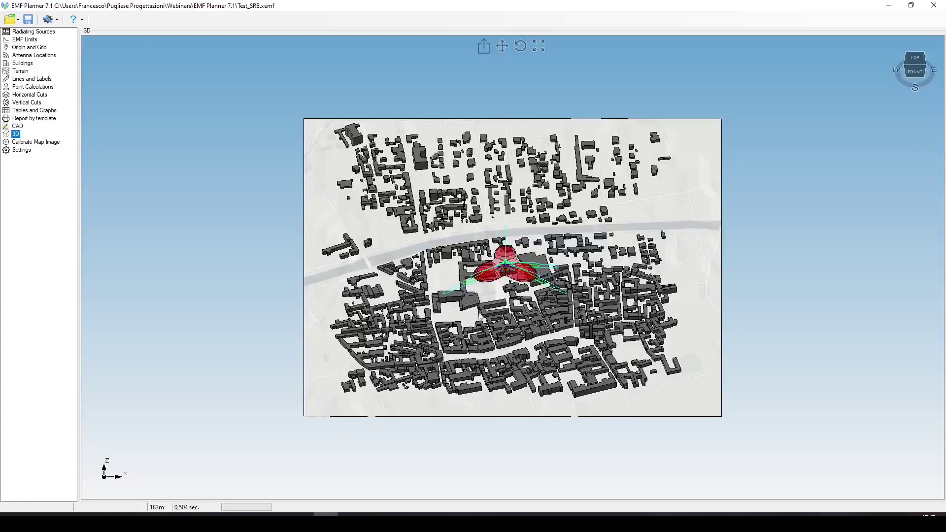
- Orbit the 3D city model to an oblique view, then bring up the exported 3D.pdf
click(914, 74)
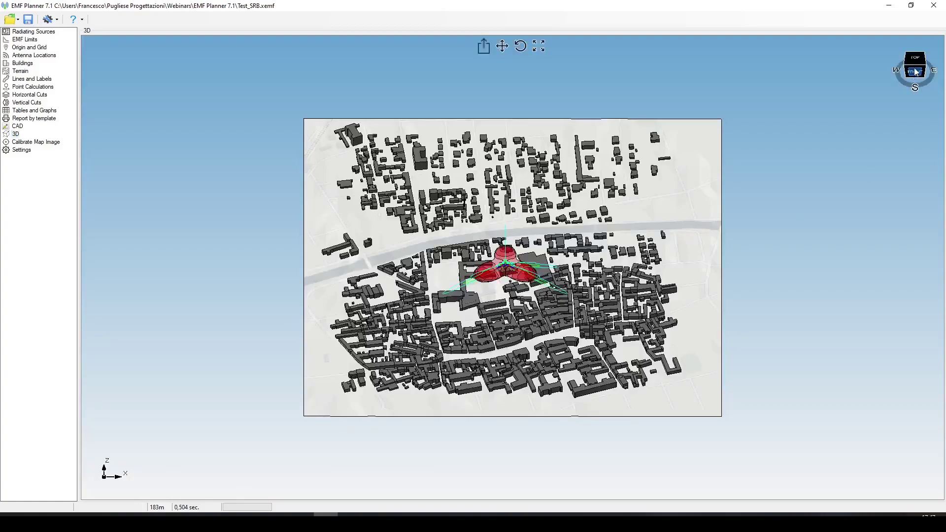
drag(915, 72, 874, 64)
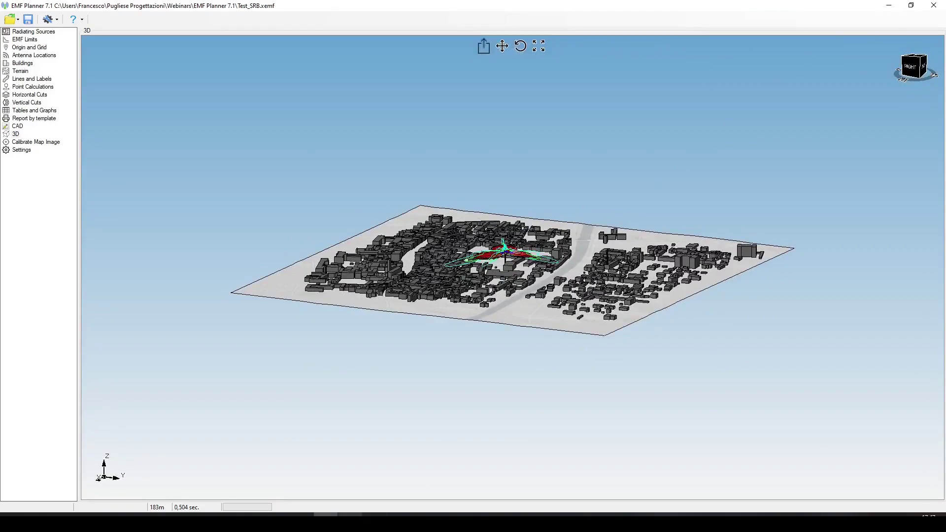
click(349, 475)
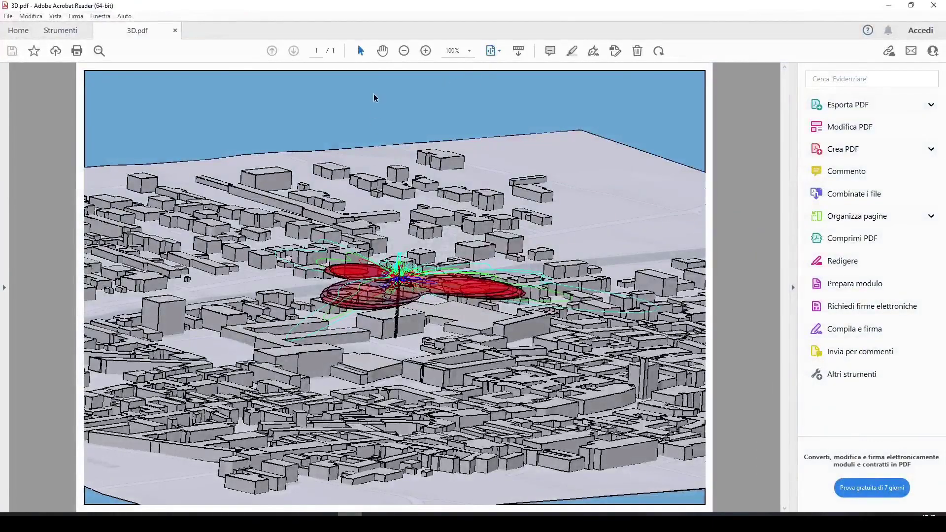
- Rotate the 3D.pdf model to a ground-level side view and a top-down view, then return to EMF Planner
drag(376, 97, 411, 320)
drag(438, 303, 446, 394)
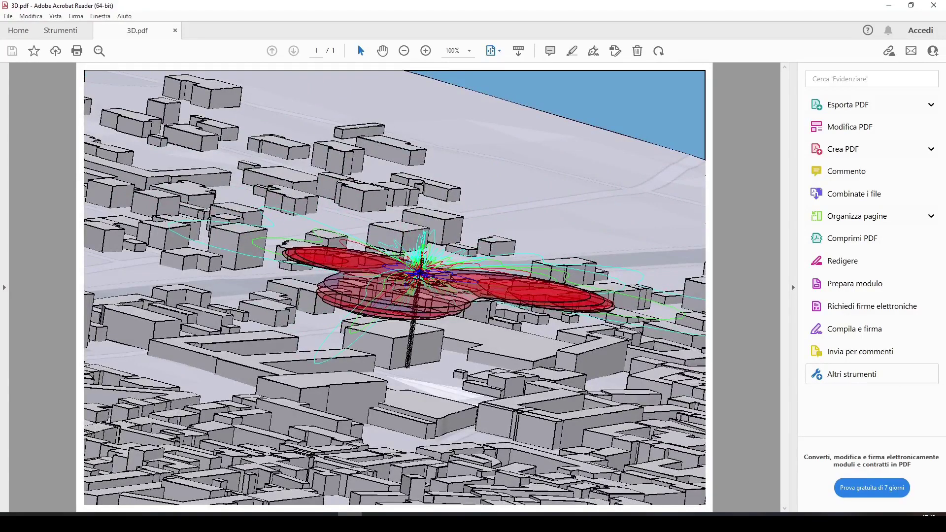
key(alt+Tab)
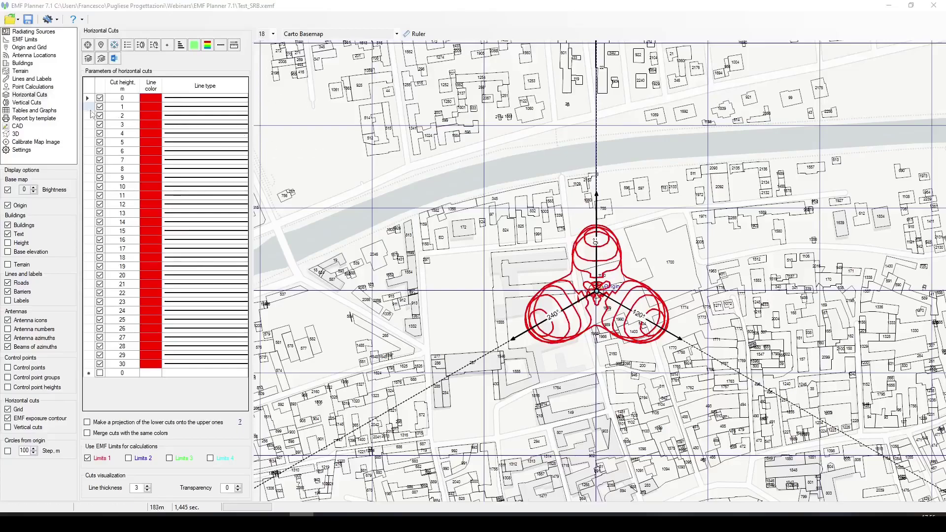
- Show the vertical cut charts for azimuths 0, 120, 240 and 90 in turn
click(28, 104)
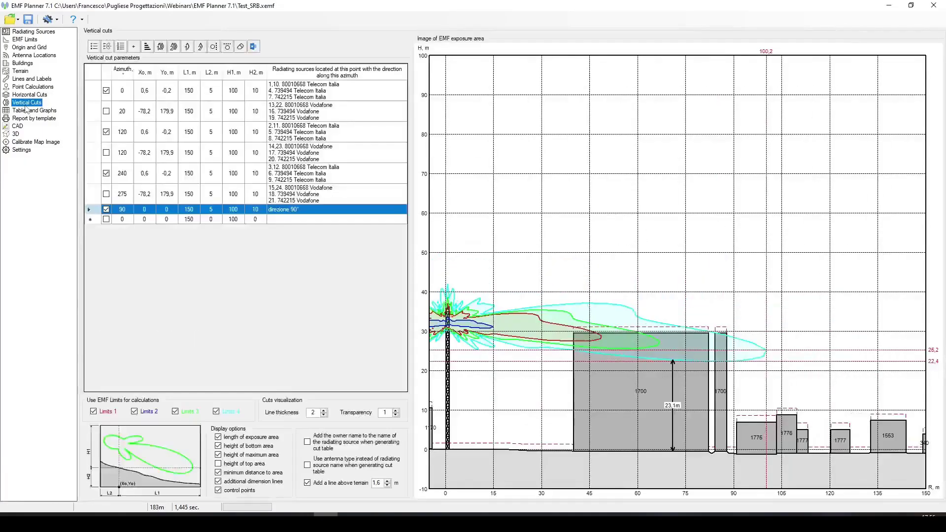
click(94, 90)
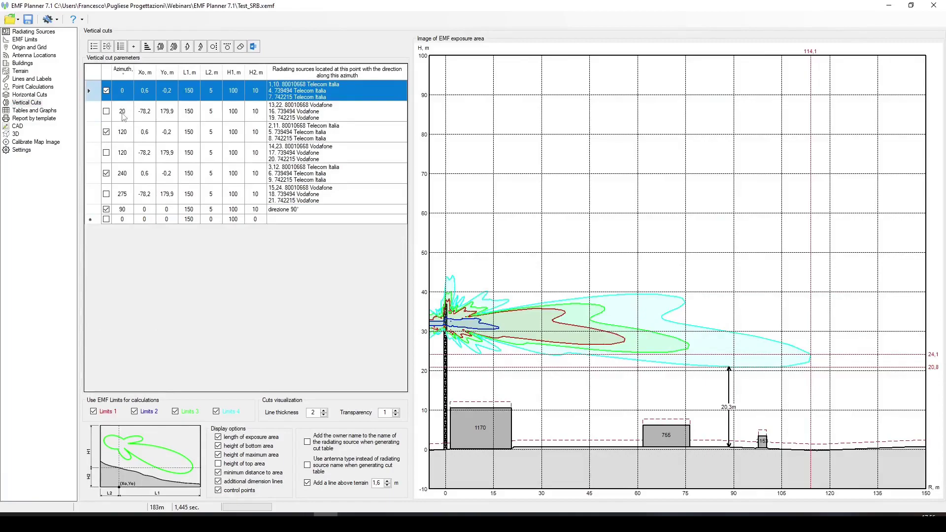
click(92, 132)
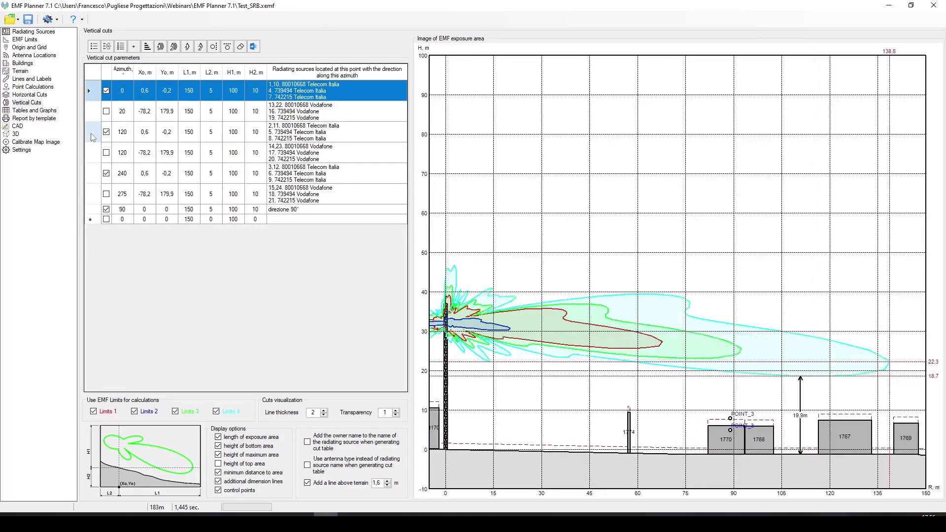
click(89, 174)
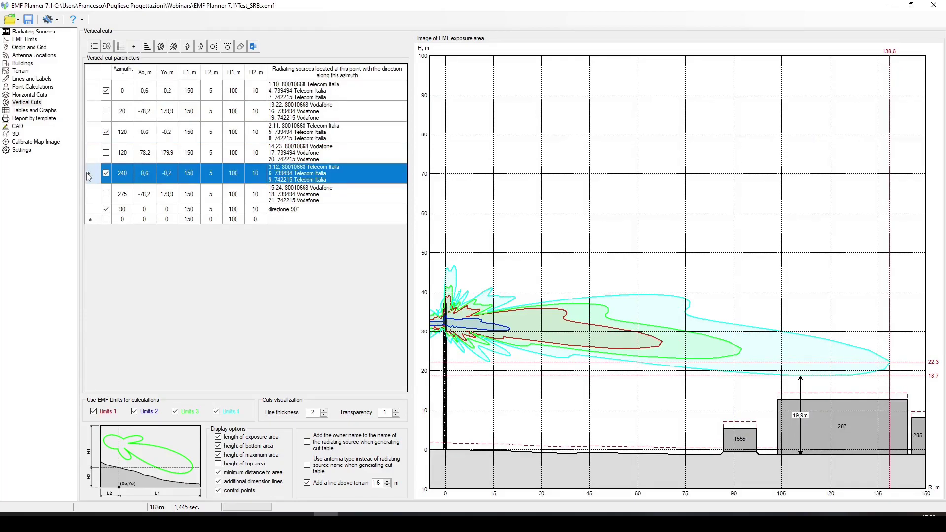
click(90, 210)
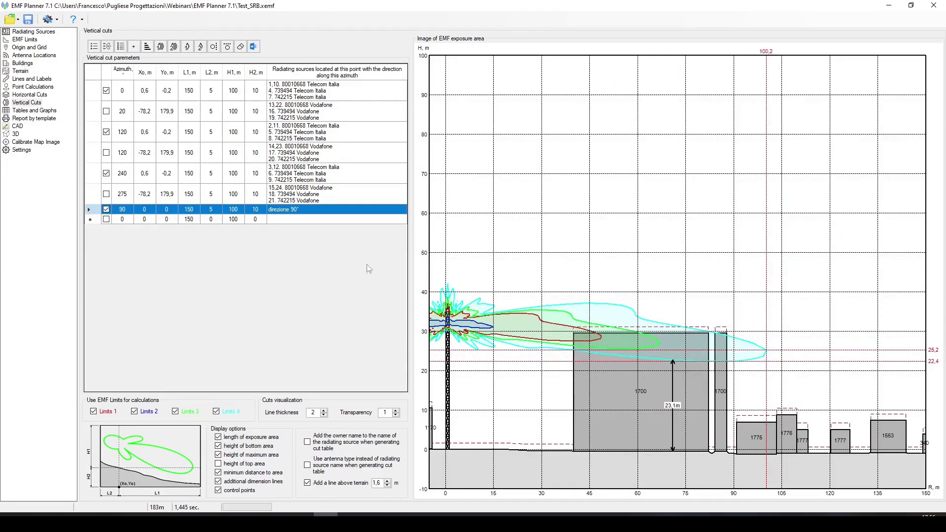
- Enable custom in-building attenuation (3 dB / 6 dB split at 400 MHz) and go back to Vertical Cuts
click(22, 64)
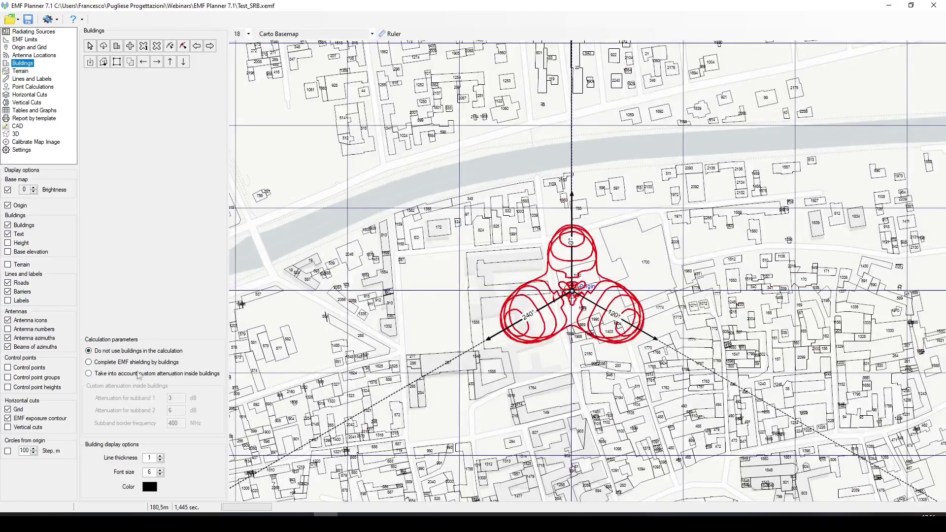
click(89, 374)
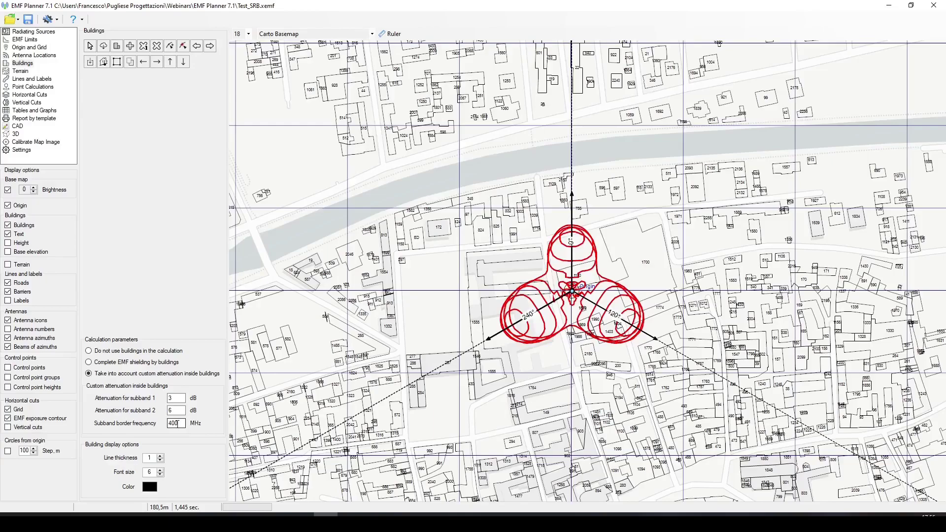
click(33, 104)
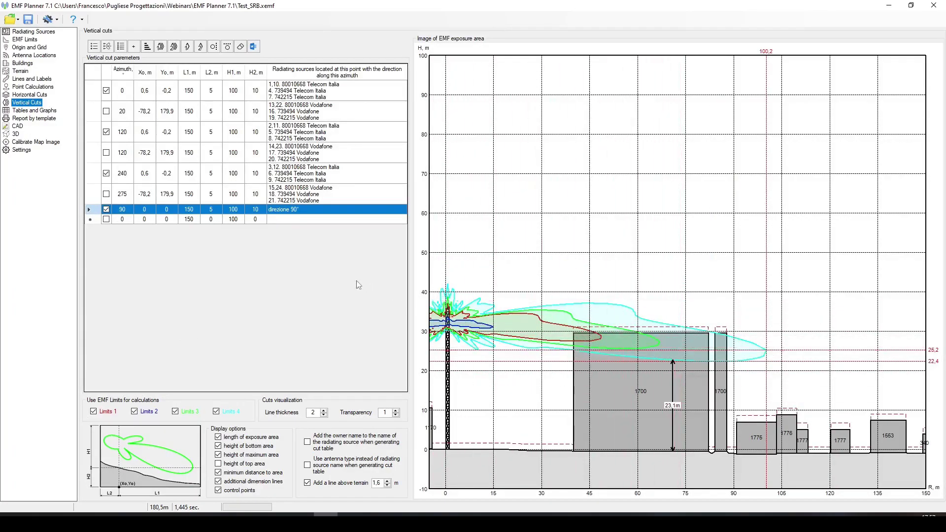
- Recalculate the vertical cuts with the new in-building attenuation
click(174, 47)
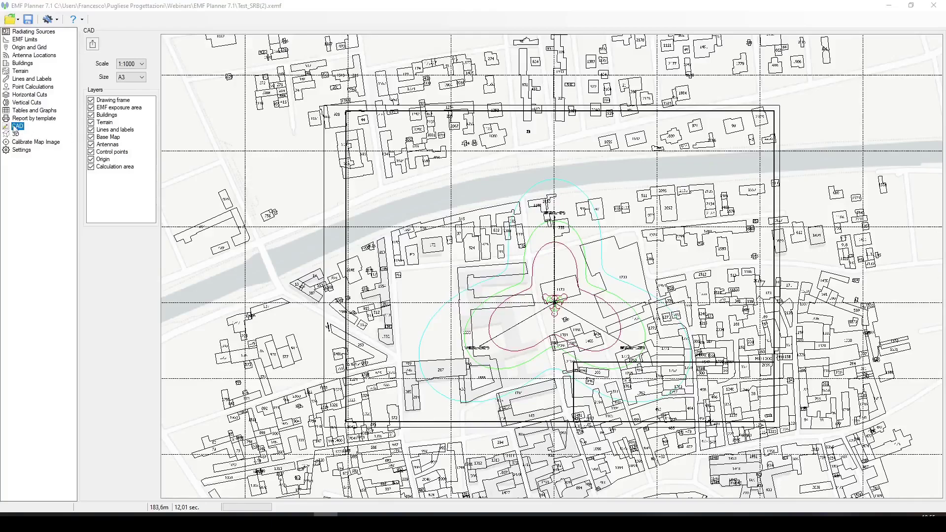
- Keep the CAD export at 1:1000 on A3, then open Report by template and its Word template
click(143, 64)
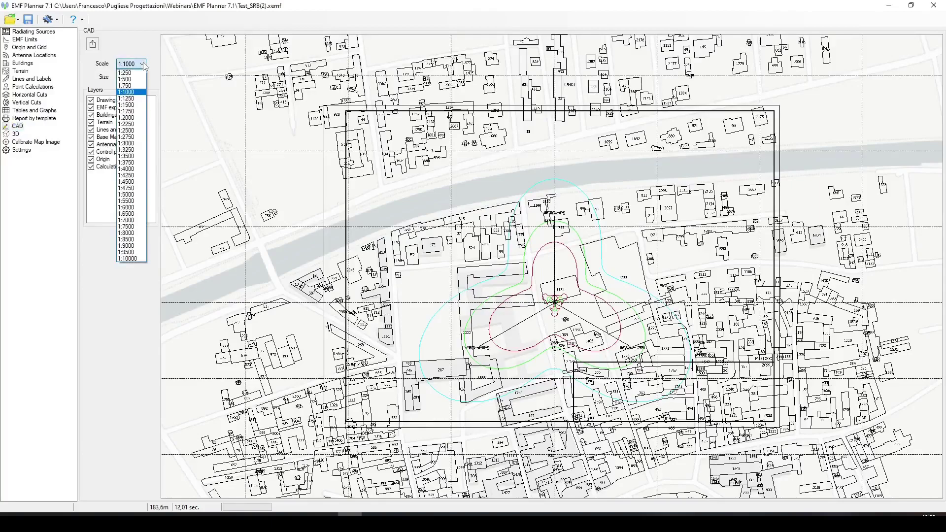
click(133, 73)
click(142, 78)
click(122, 95)
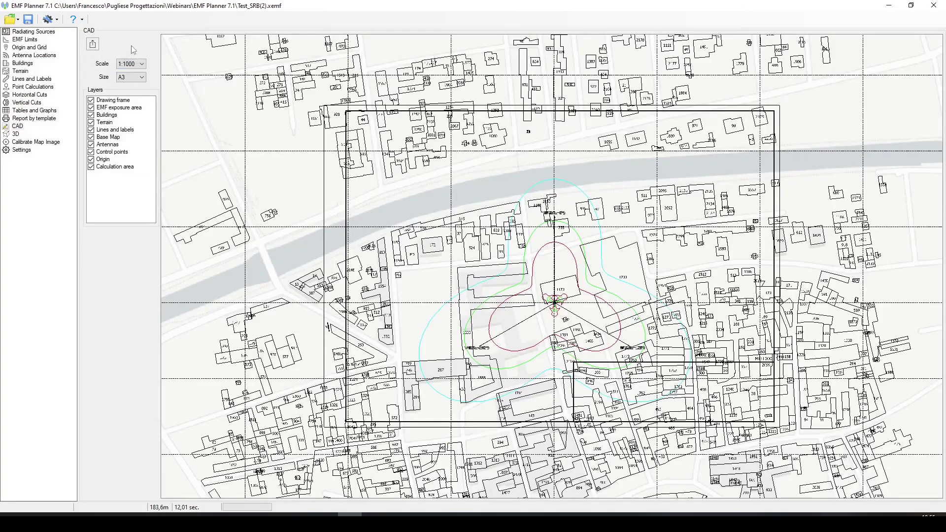
click(32, 119)
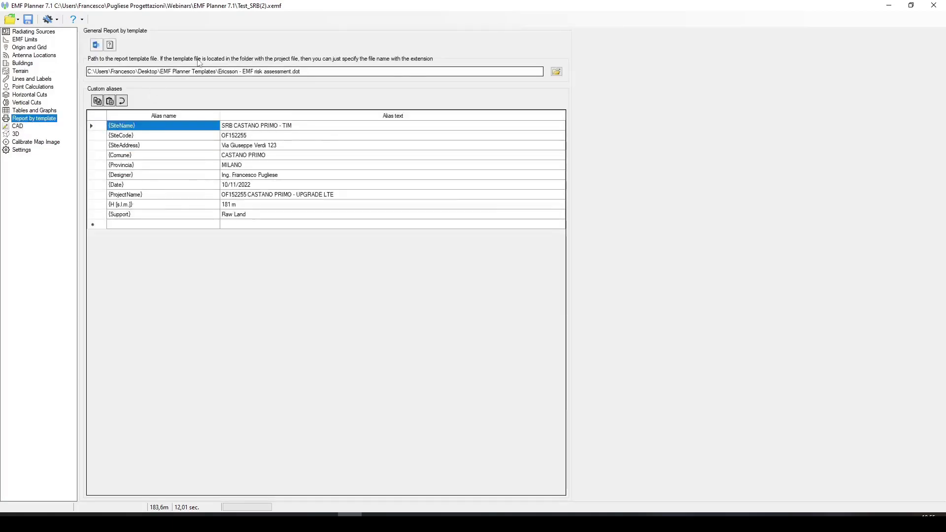
click(374, 515)
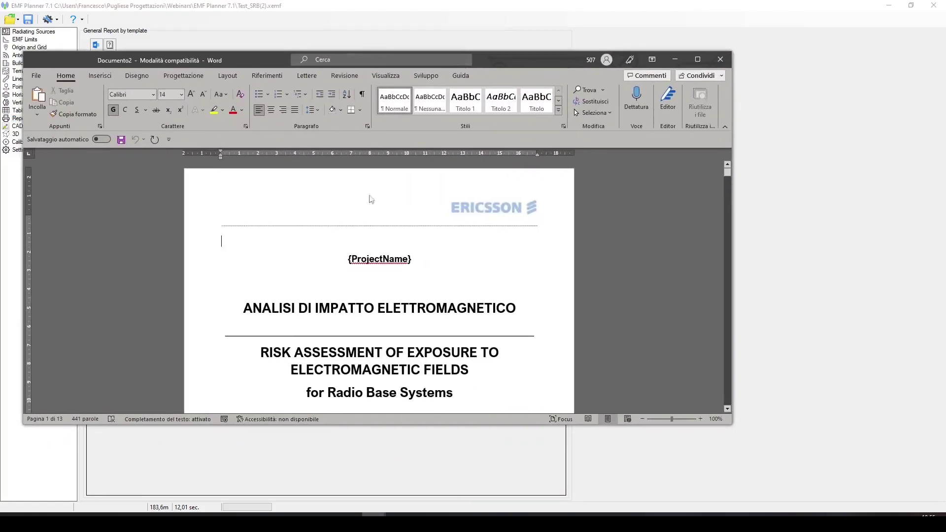
- Scroll the Word template to the {SiteName}/{SiteCode} site data table, then minimize Word
scroll(378, 225, down, 4)
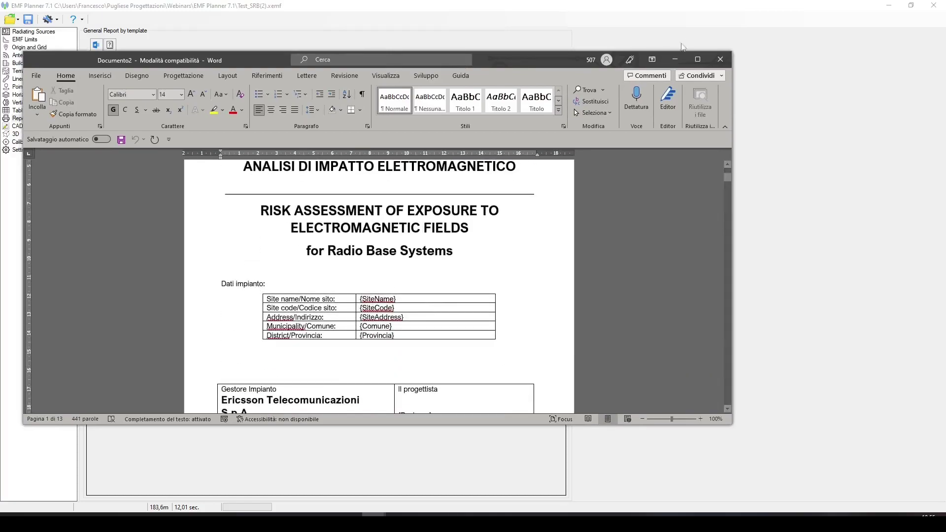
click(675, 59)
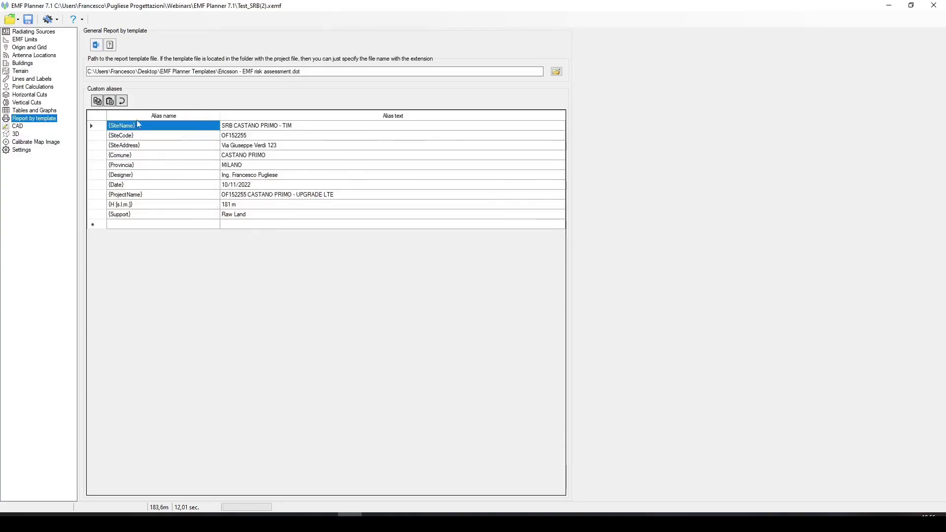
- Generate the Word report 'OF152255 CASTANO PRIMO' from the template
click(97, 45)
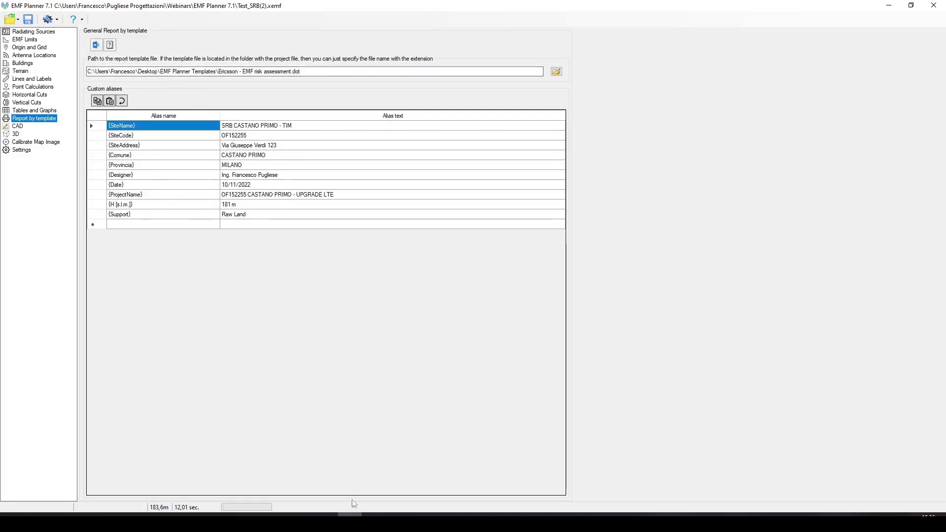
mouse_move(373, 522)
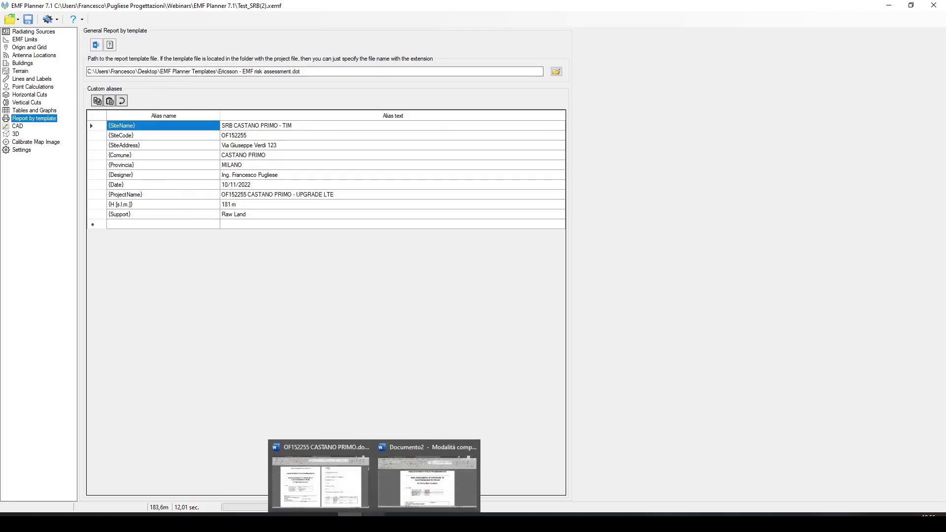
- Page through the generated OF152255 CASTANO PRIMO report down to the antenna radiation diagrams
click(374, 521)
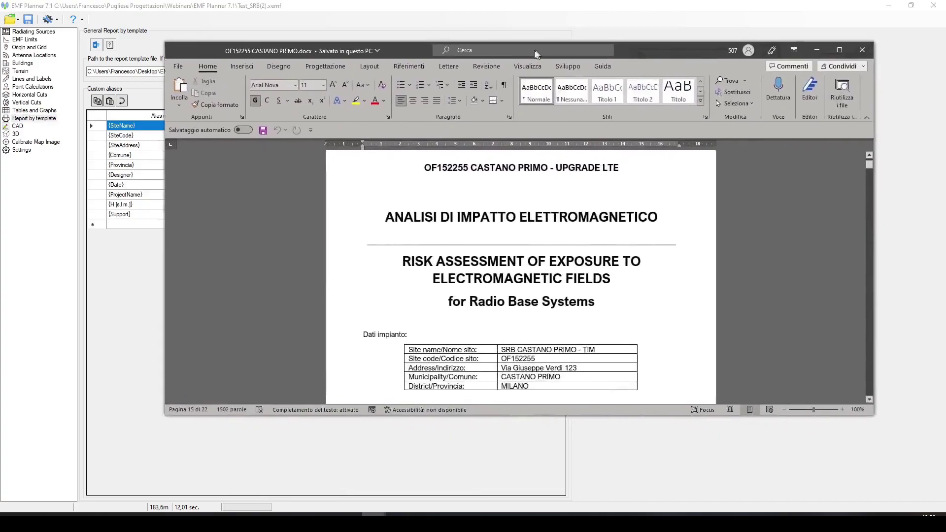
scroll(405, 300, down, 2)
scroll(405, 300, down, 10)
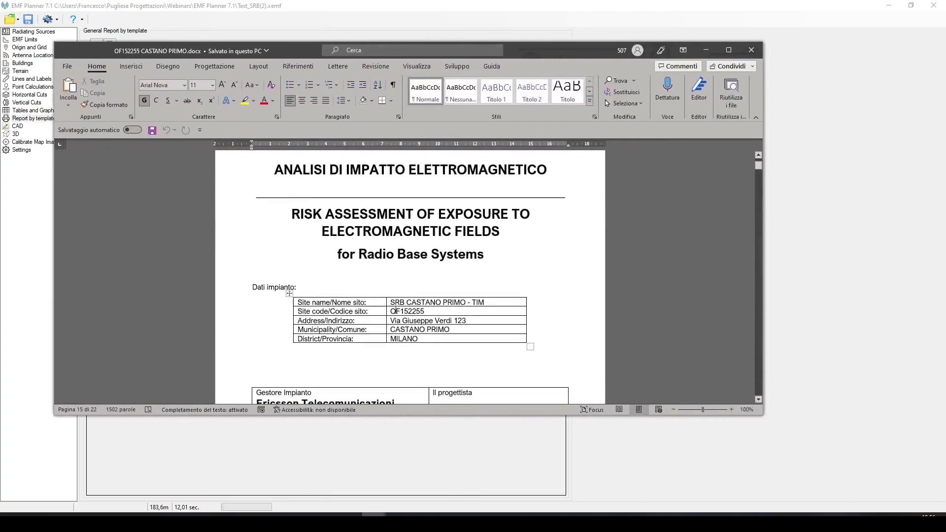
scroll(623, 256, down, 12)
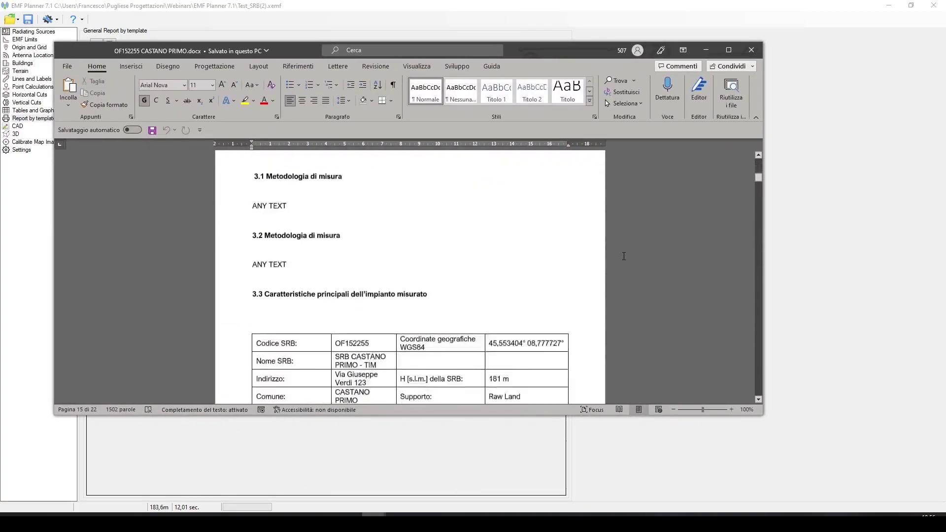
scroll(444, 256, down, 10)
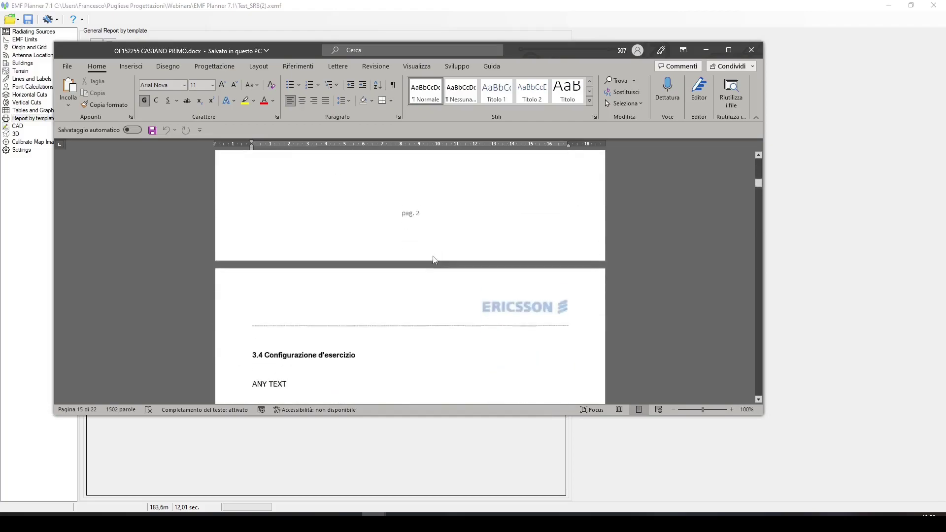
scroll(566, 245, down, 5)
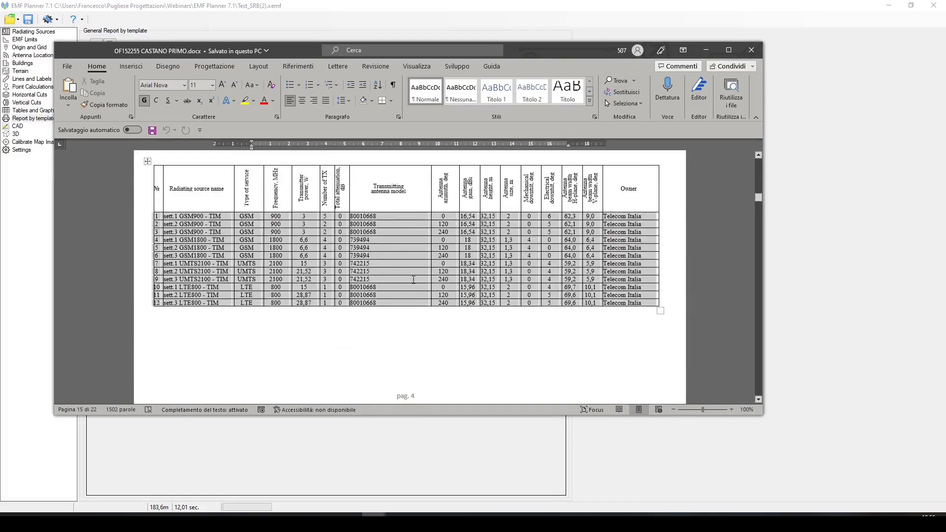
scroll(407, 274, down, 15)
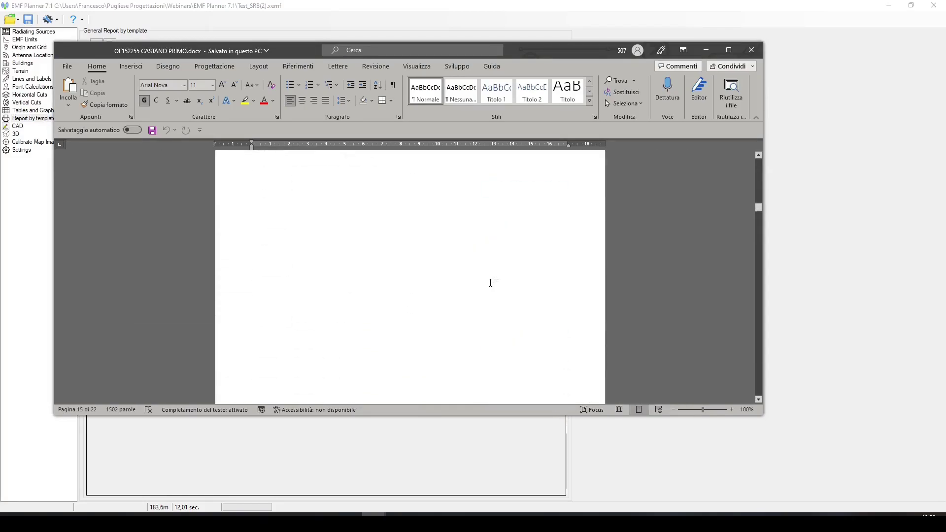
scroll(520, 284, down, 15)
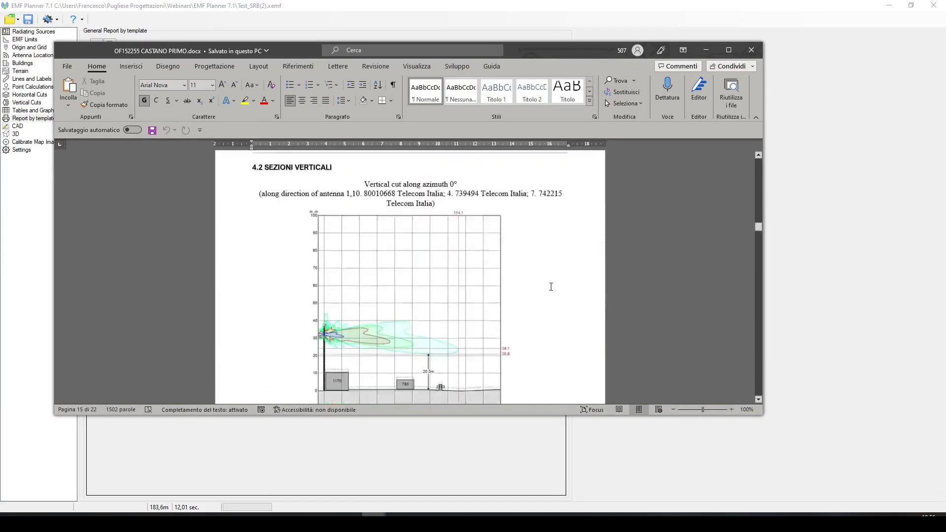
scroll(451, 288, down, 10)
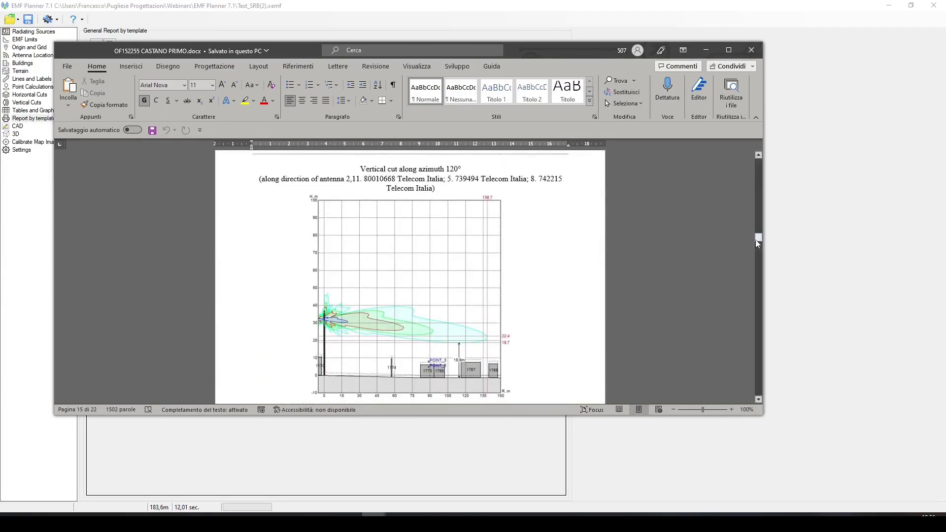
drag(755, 239, 771, 400)
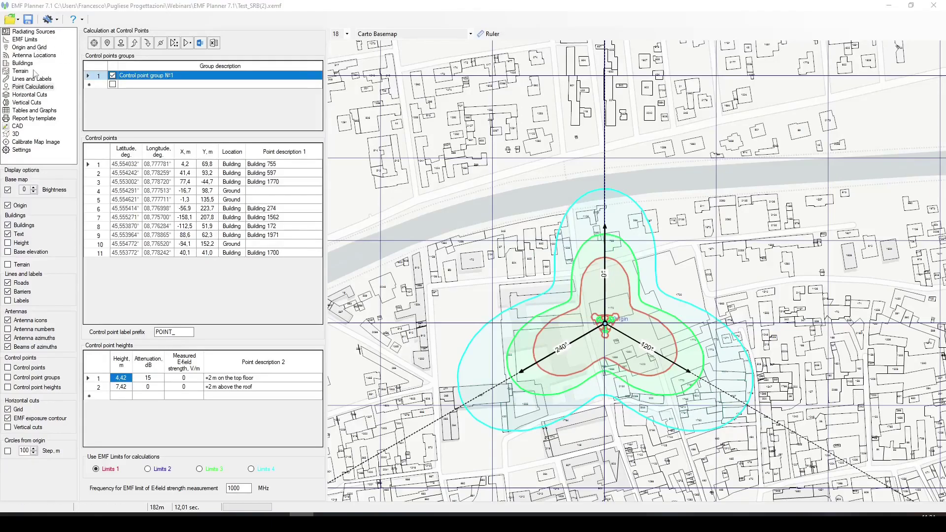
- In Point Calculations, create a new control point at a spot on the map
click(36, 88)
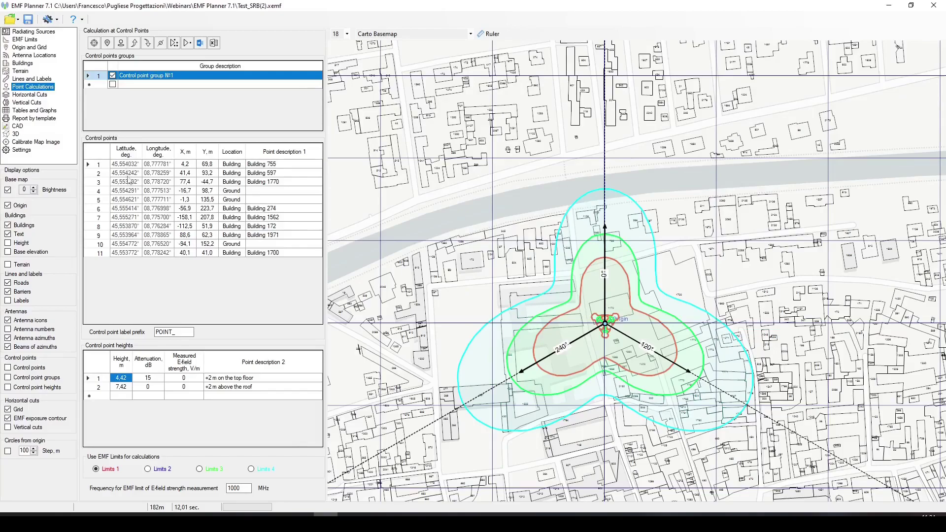
right_click(679, 278)
click(696, 285)
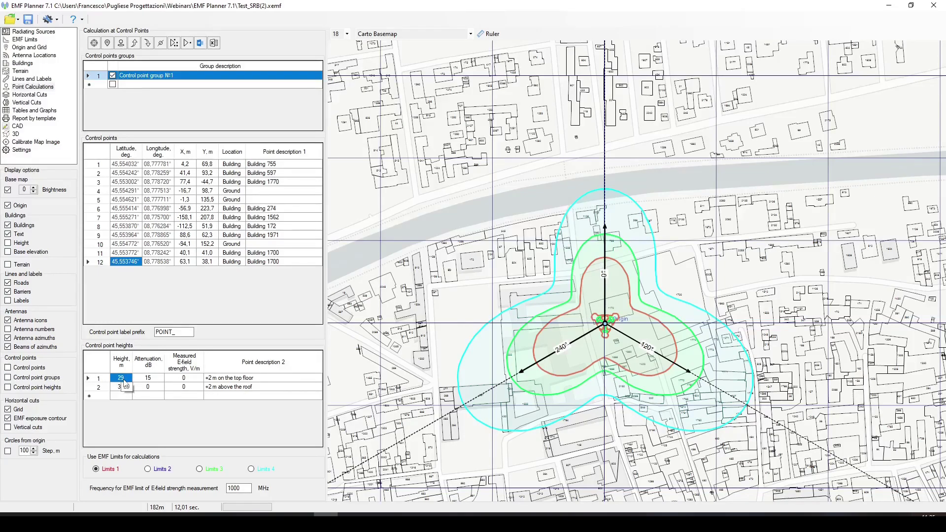
- Set the first height level to 12 m and change its attenuation from 15 to 16 dB
click(119, 378)
text(12)
click(148, 380)
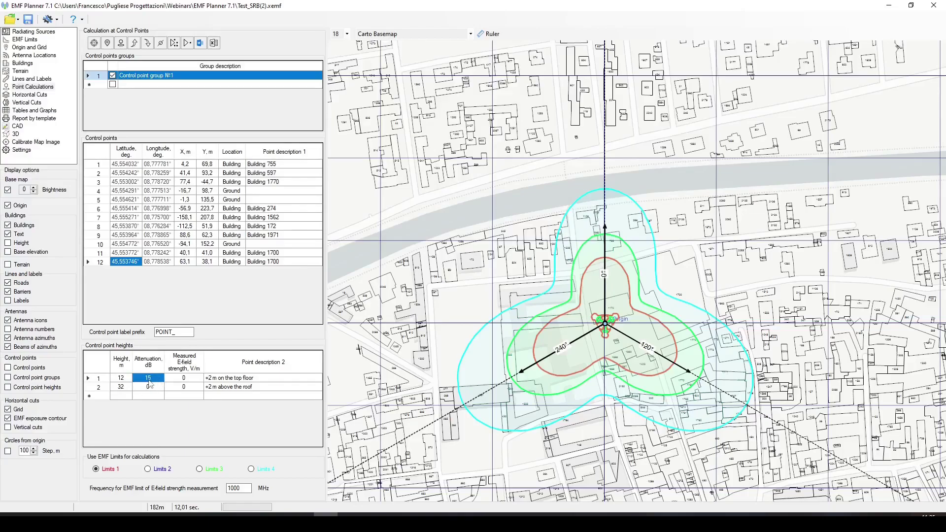
click(157, 380)
drag(157, 378, 134, 381)
text(16)
click(188, 379)
click(188, 378)
- Tick Control points, calculate all points, and review measured, calculated and simultaneous exposure rows
click(8, 367)
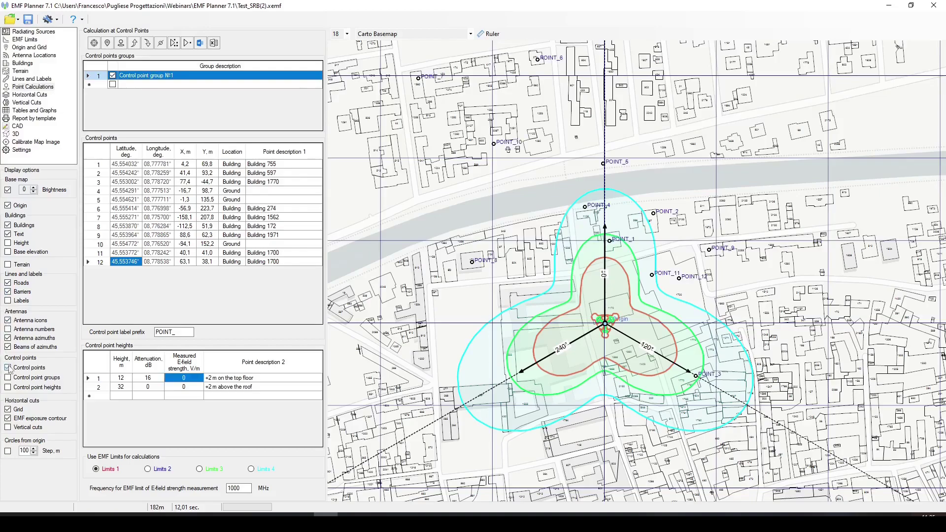
click(175, 42)
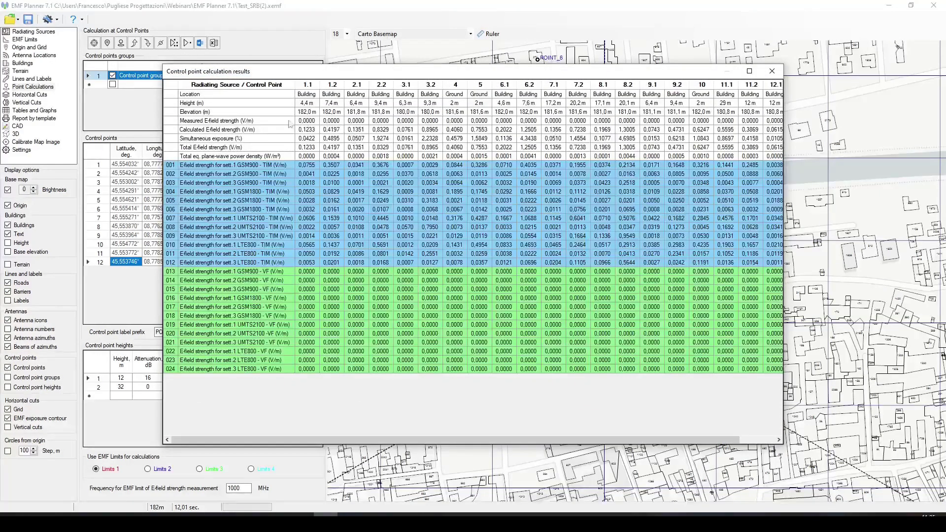
click(172, 123)
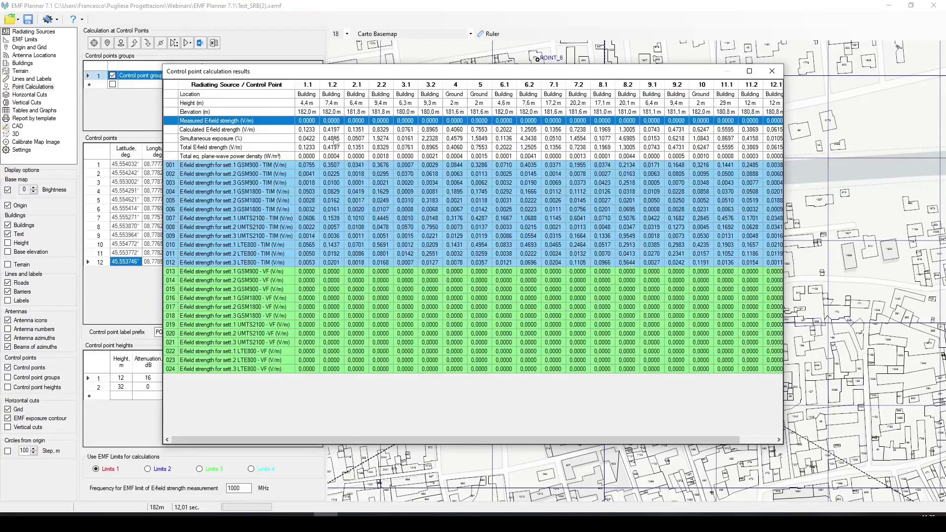
click(171, 130)
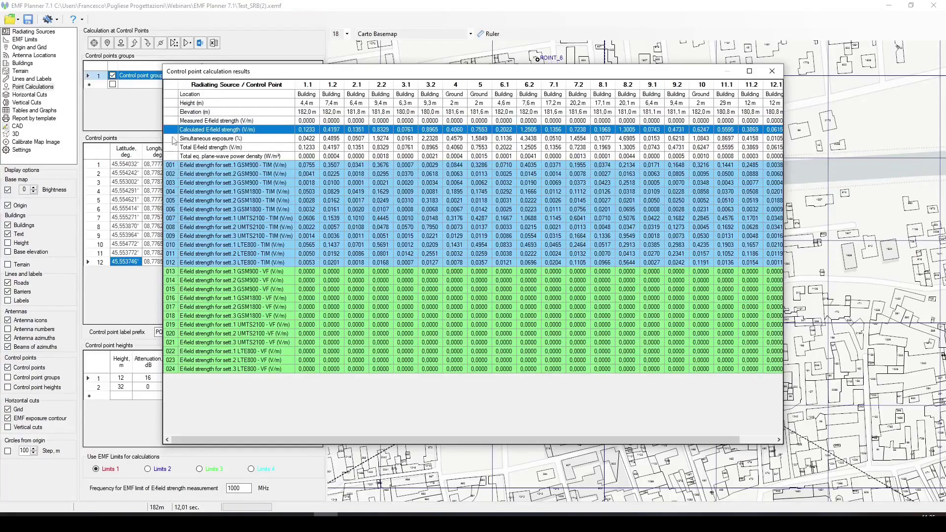
click(172, 139)
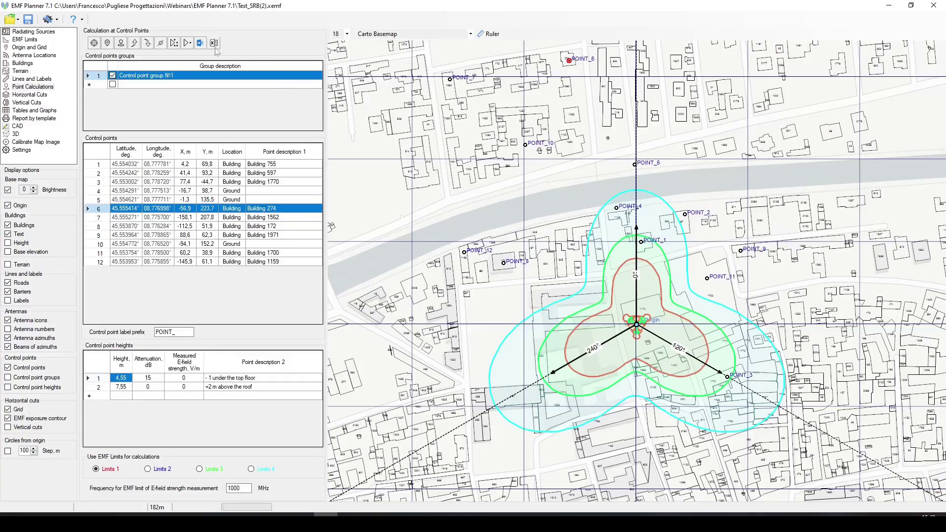
- Refresh Control Point 6's height profile with Hmax raised from 10 to 20 m, then close it
click(187, 43)
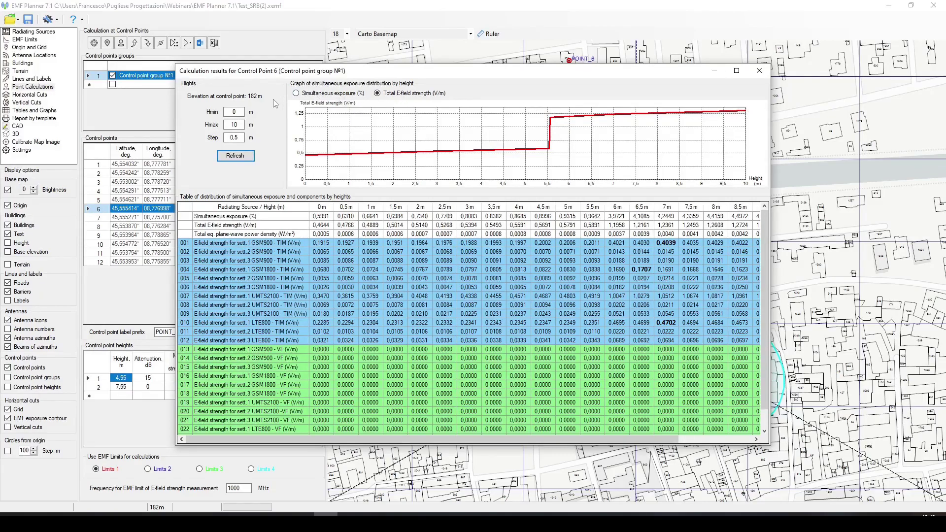
double_click(234, 125)
text(20)
click(242, 156)
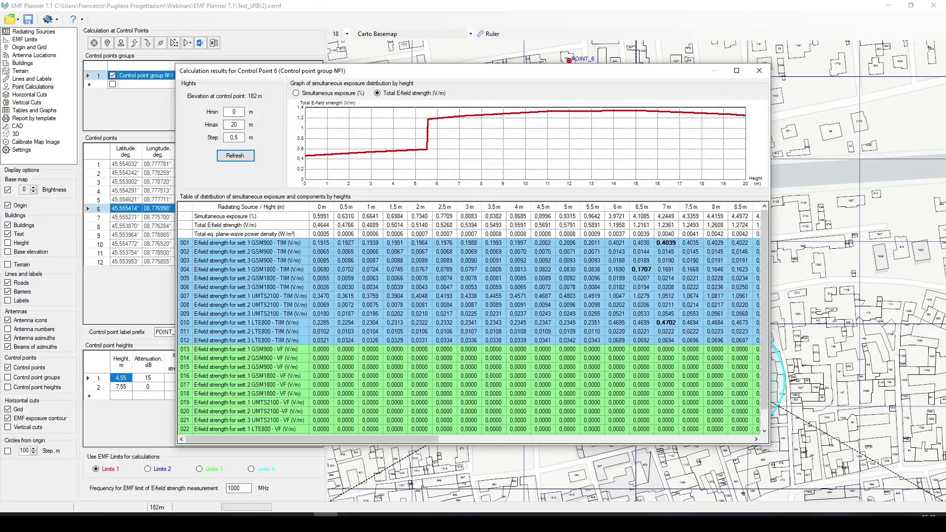
key(Escape)
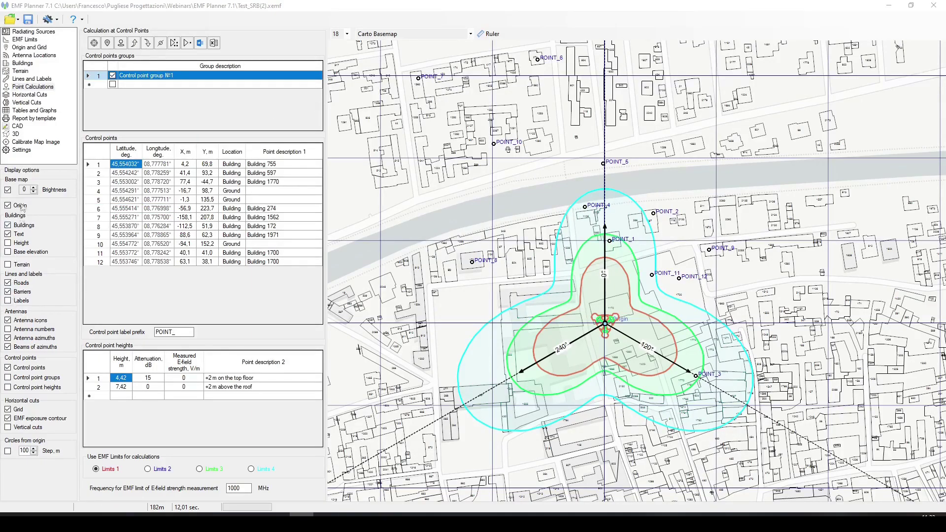
- In Vertical Cuts, step the added line above terrain from 1,6 m up to 5,3 m
click(26, 104)
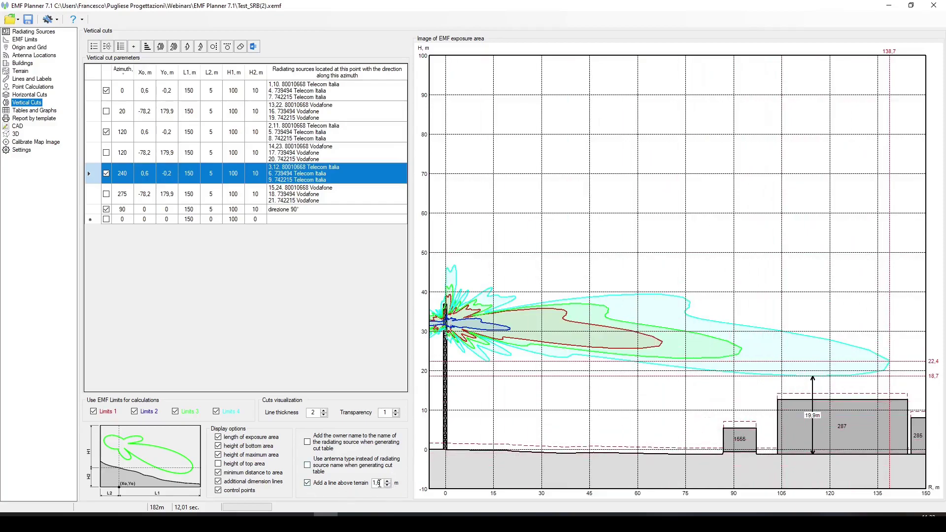
click(388, 486)
click(388, 486)
click(388, 486)
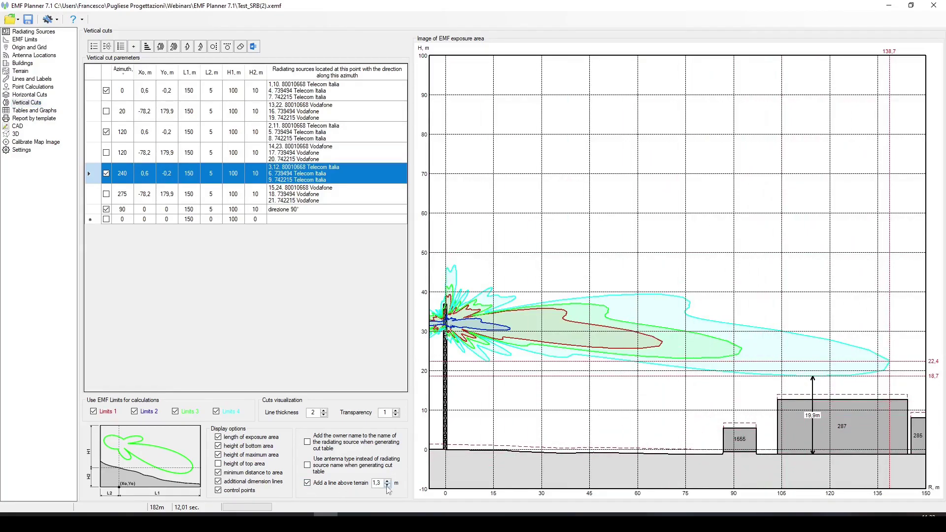
click(387, 481)
click(388, 482)
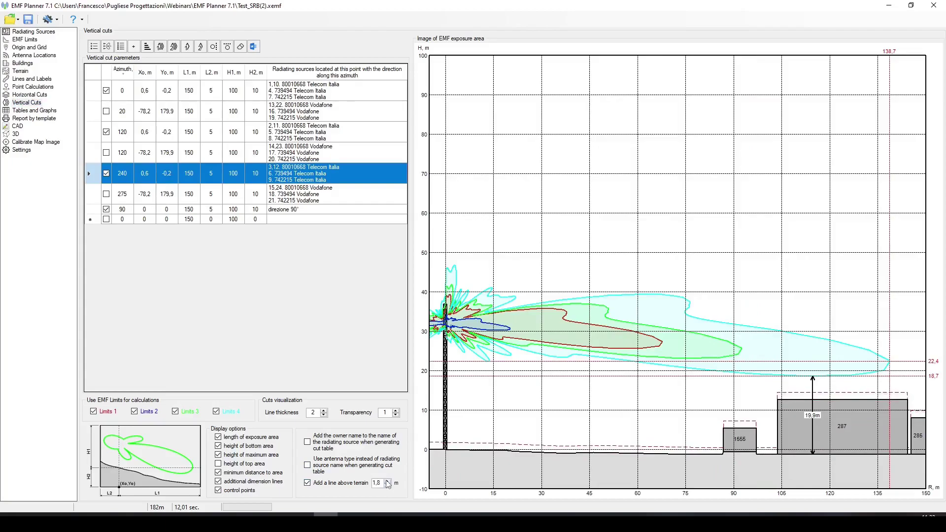
click(387, 481)
click(387, 481)
click(387, 481)
click(387, 481)
click(388, 481)
click(387, 481)
click(387, 482)
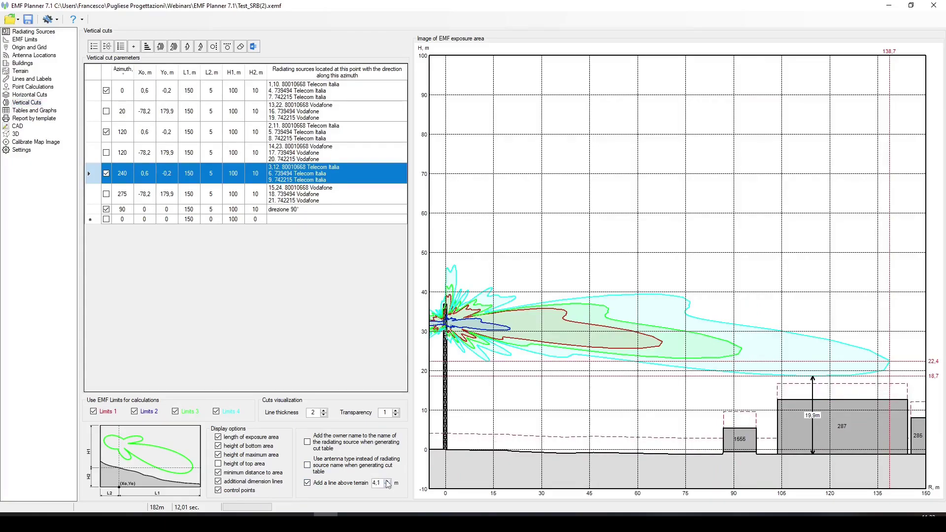
click(387, 482)
click(388, 481)
click(388, 482)
click(388, 481)
click(387, 481)
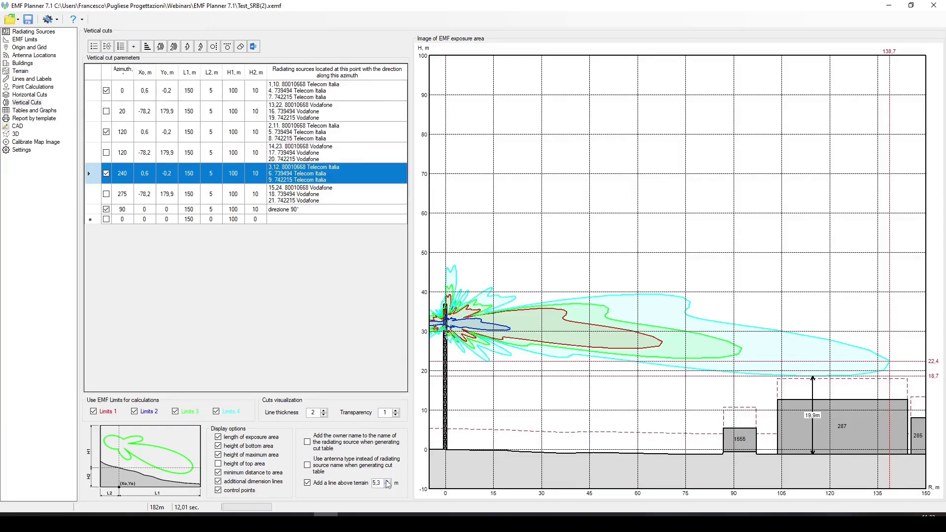
click(387, 481)
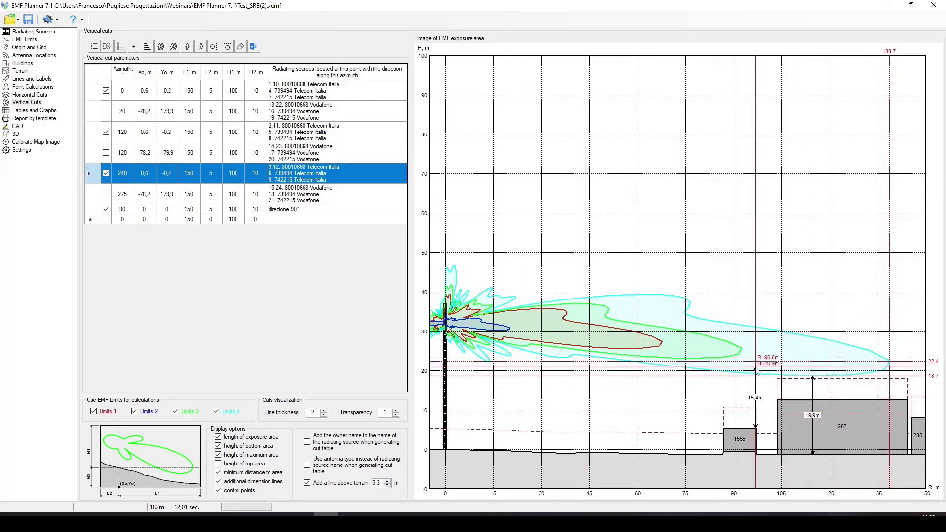